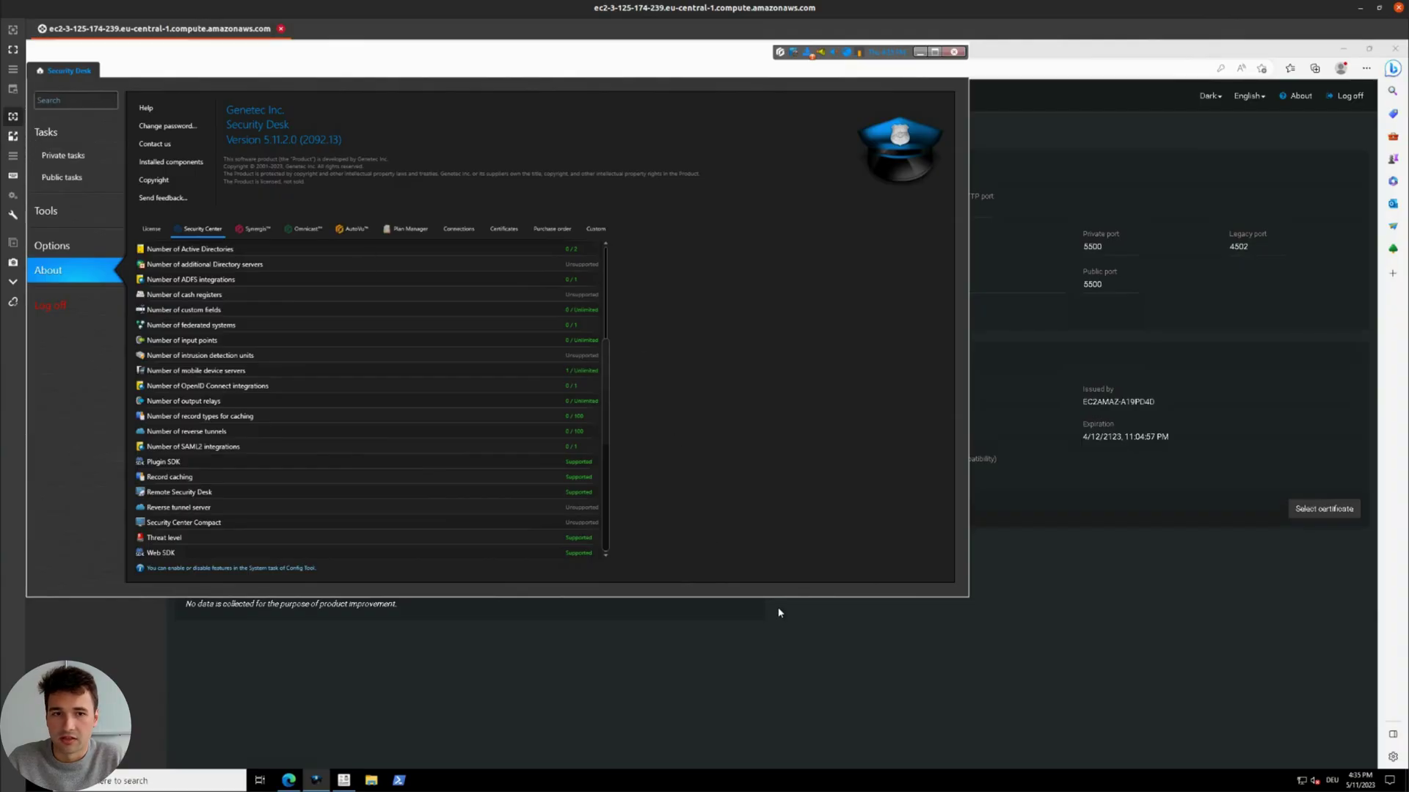
left_click(289, 780)
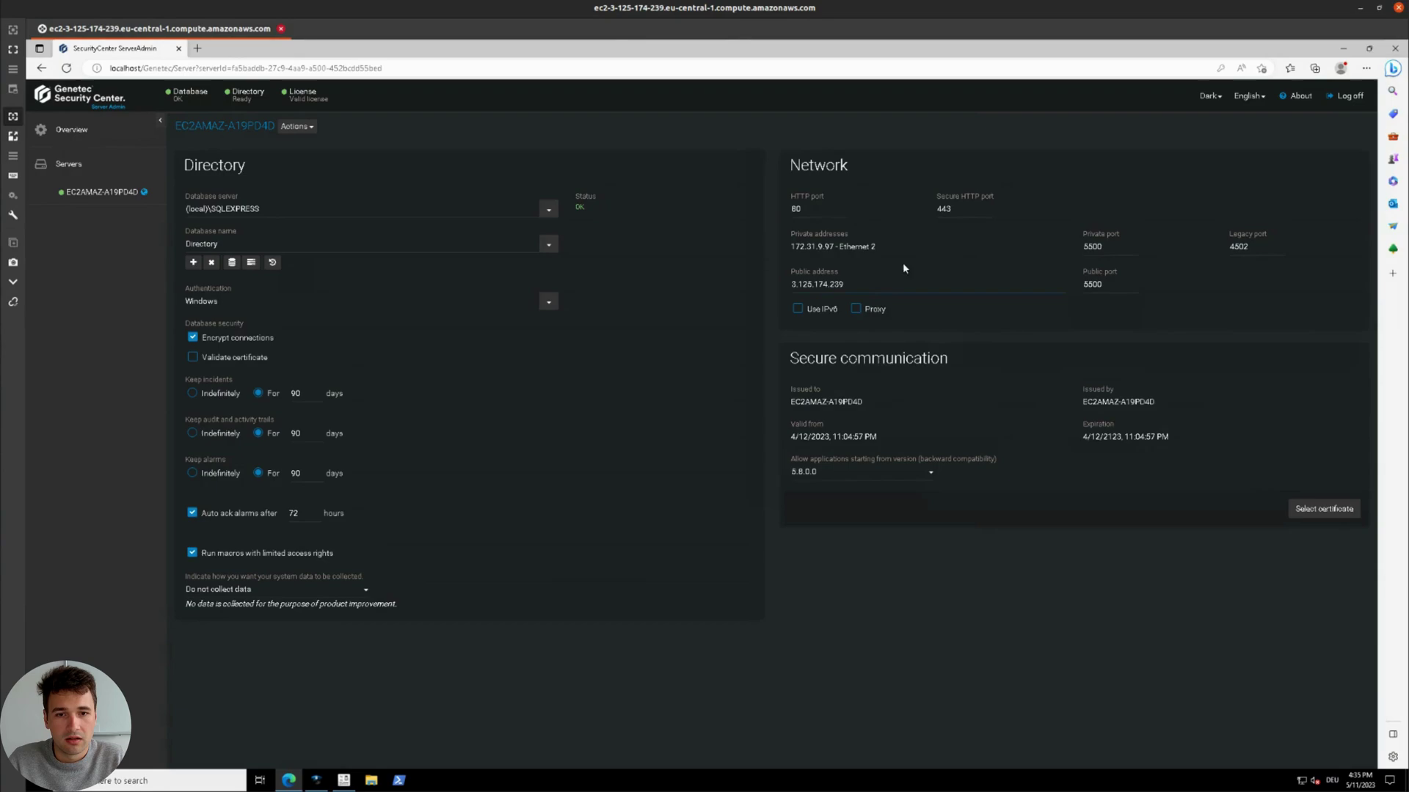
left_click_drag(827, 288, 791, 288)
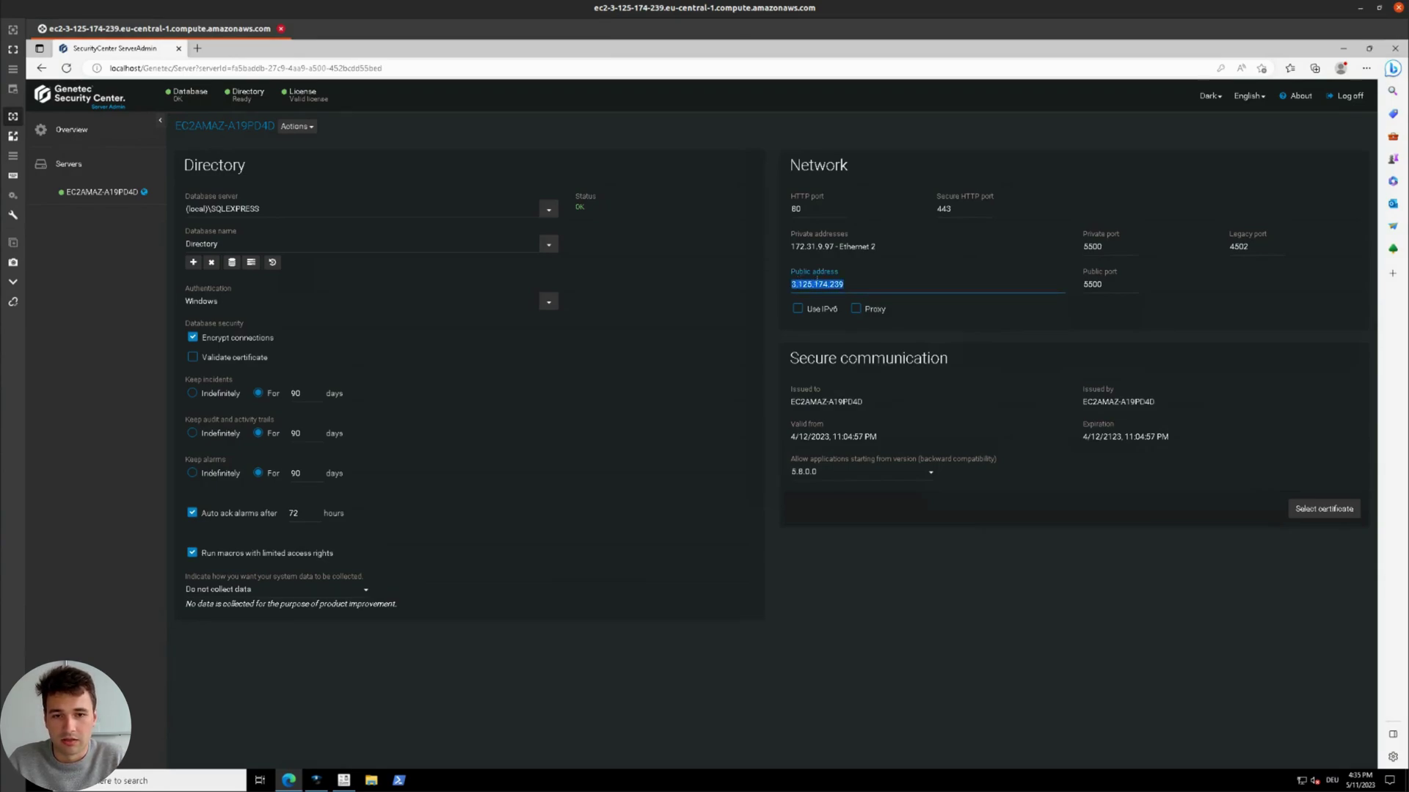
left_click(324, 779)
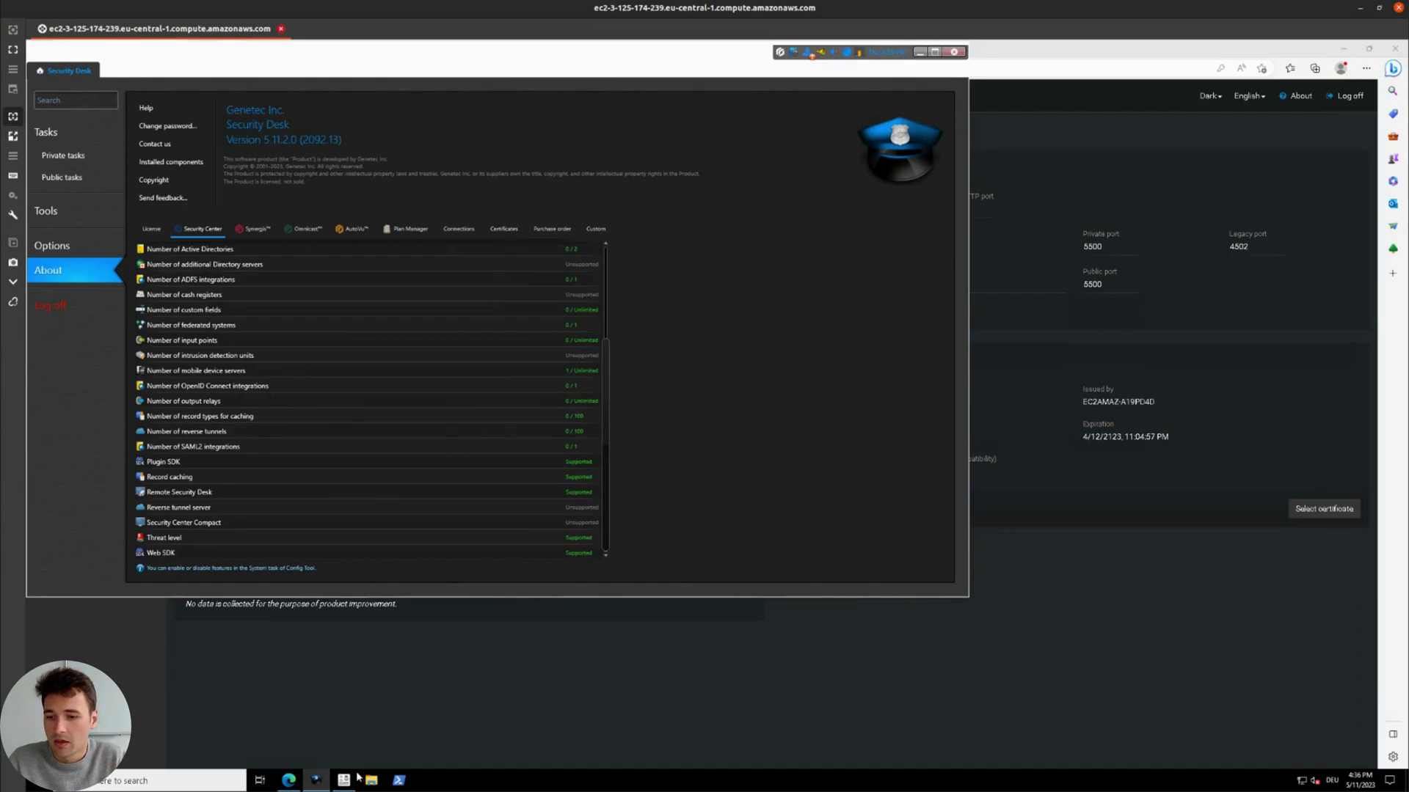
Step: In Config Tool, show the Media Gateway role's properties: RTSP on port 654 with user authentication
left_click(345, 781)
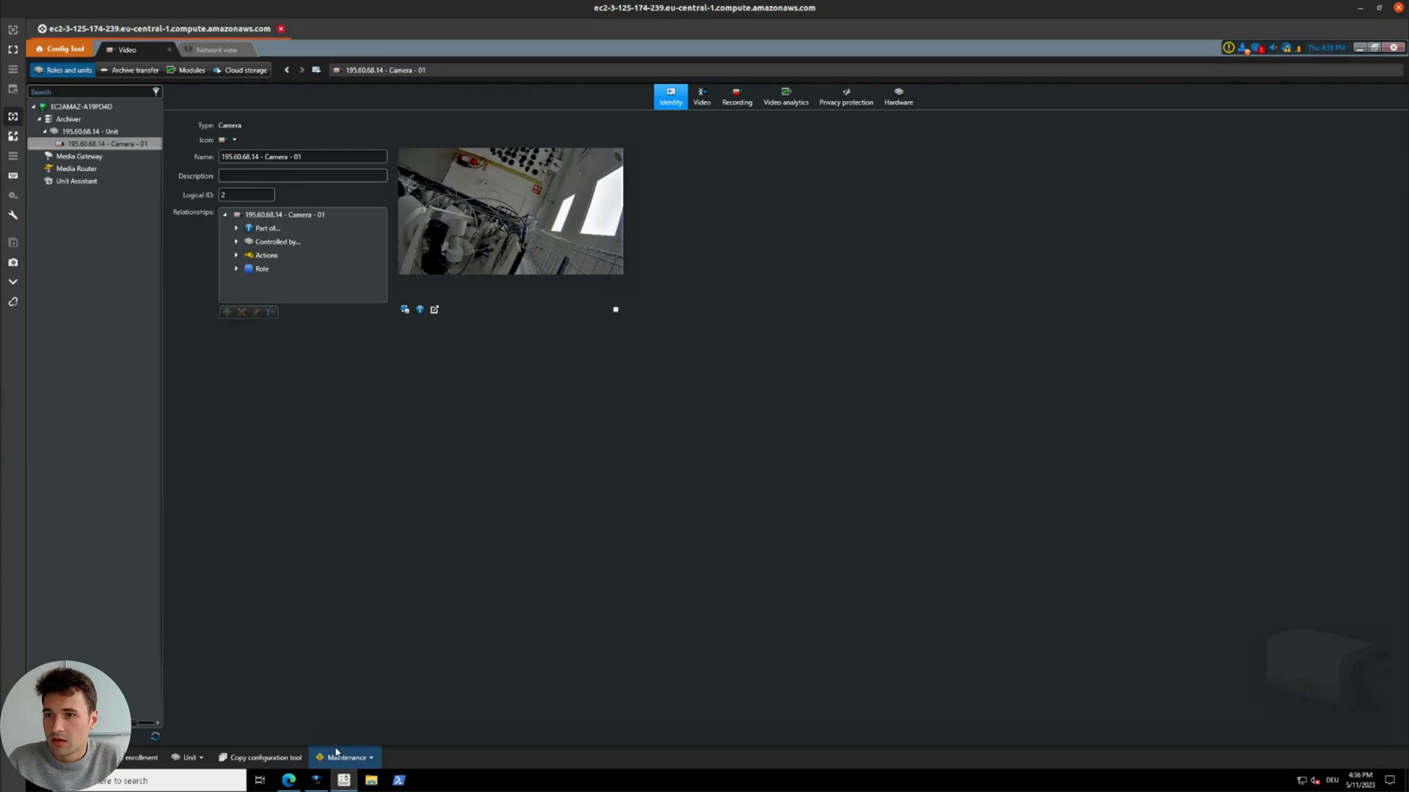
mouse_move(349, 785)
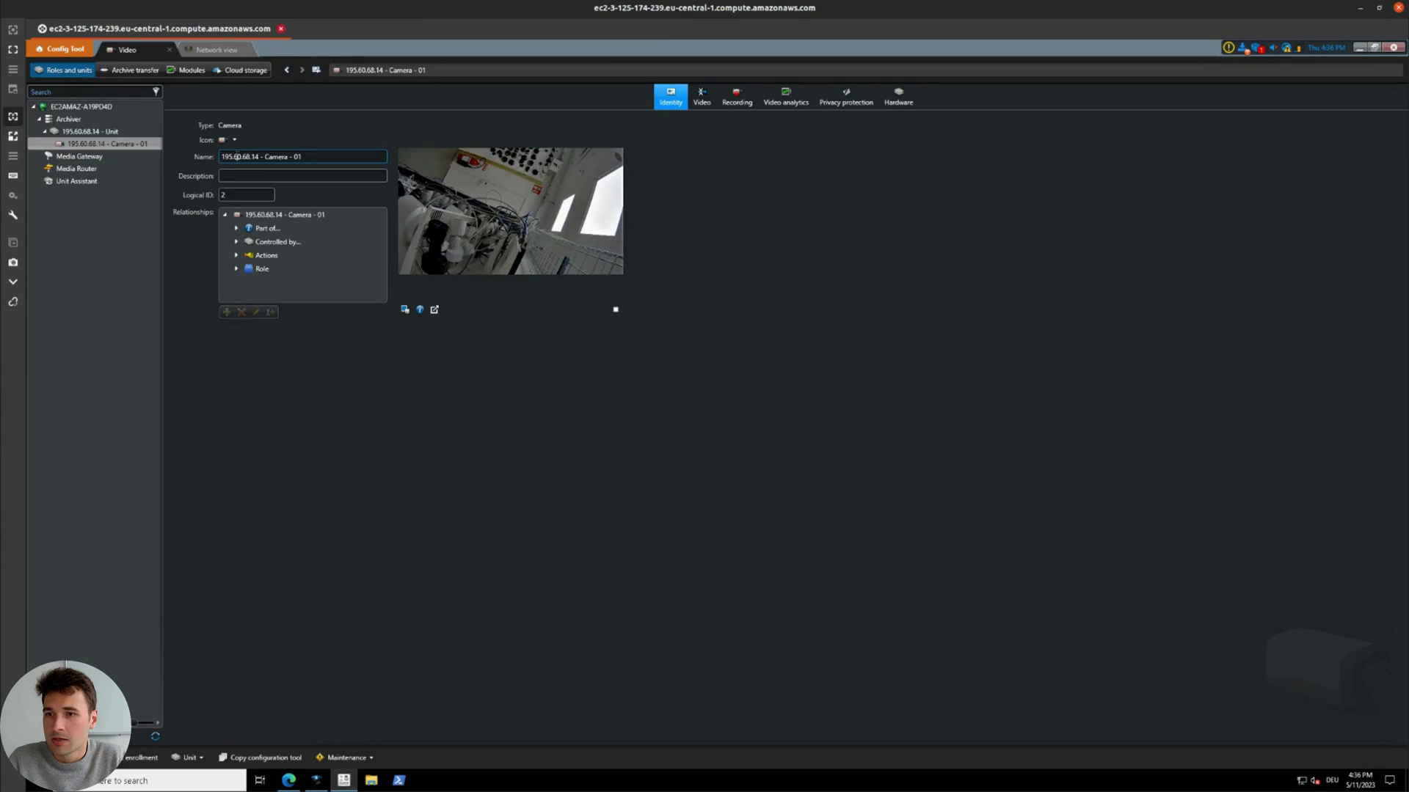
left_click(87, 157)
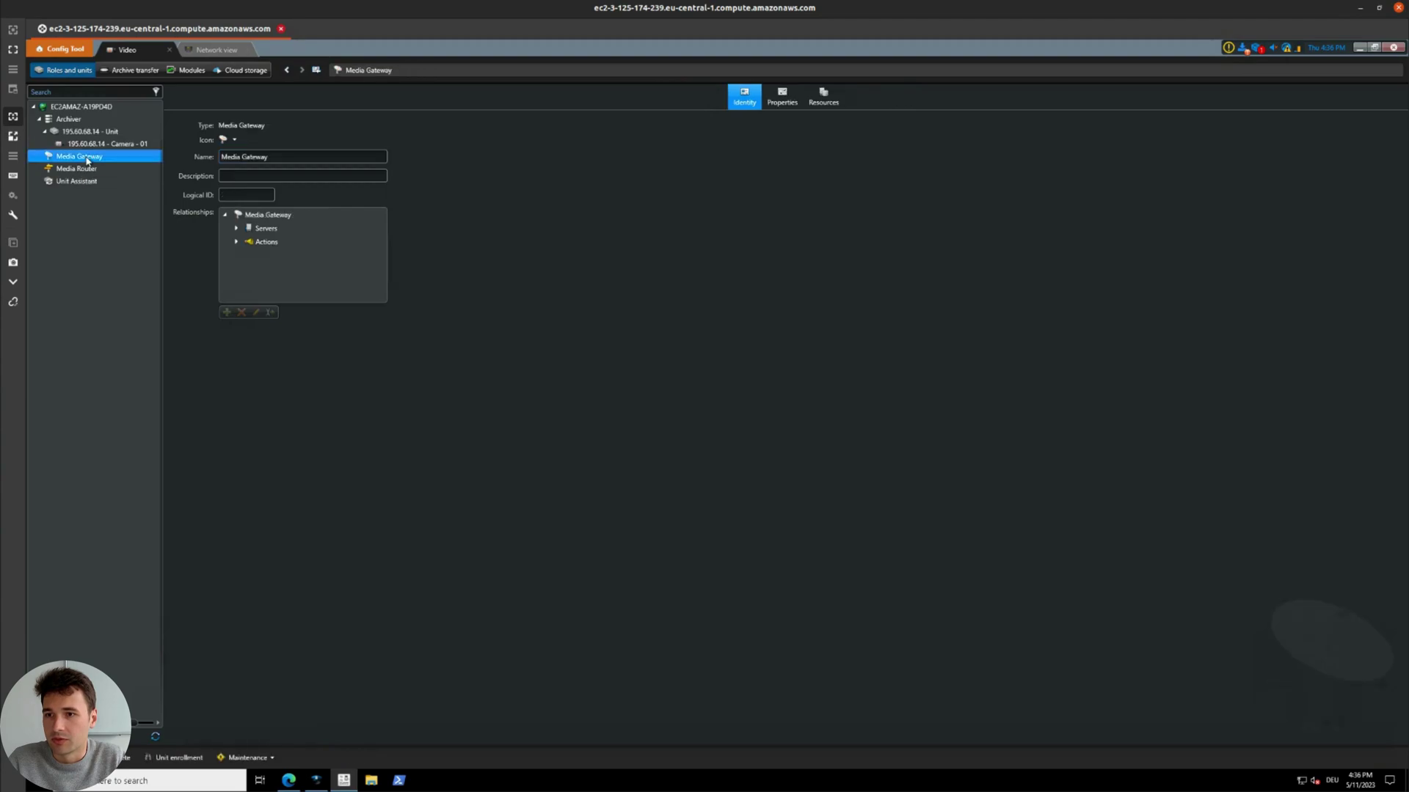
left_click(786, 102)
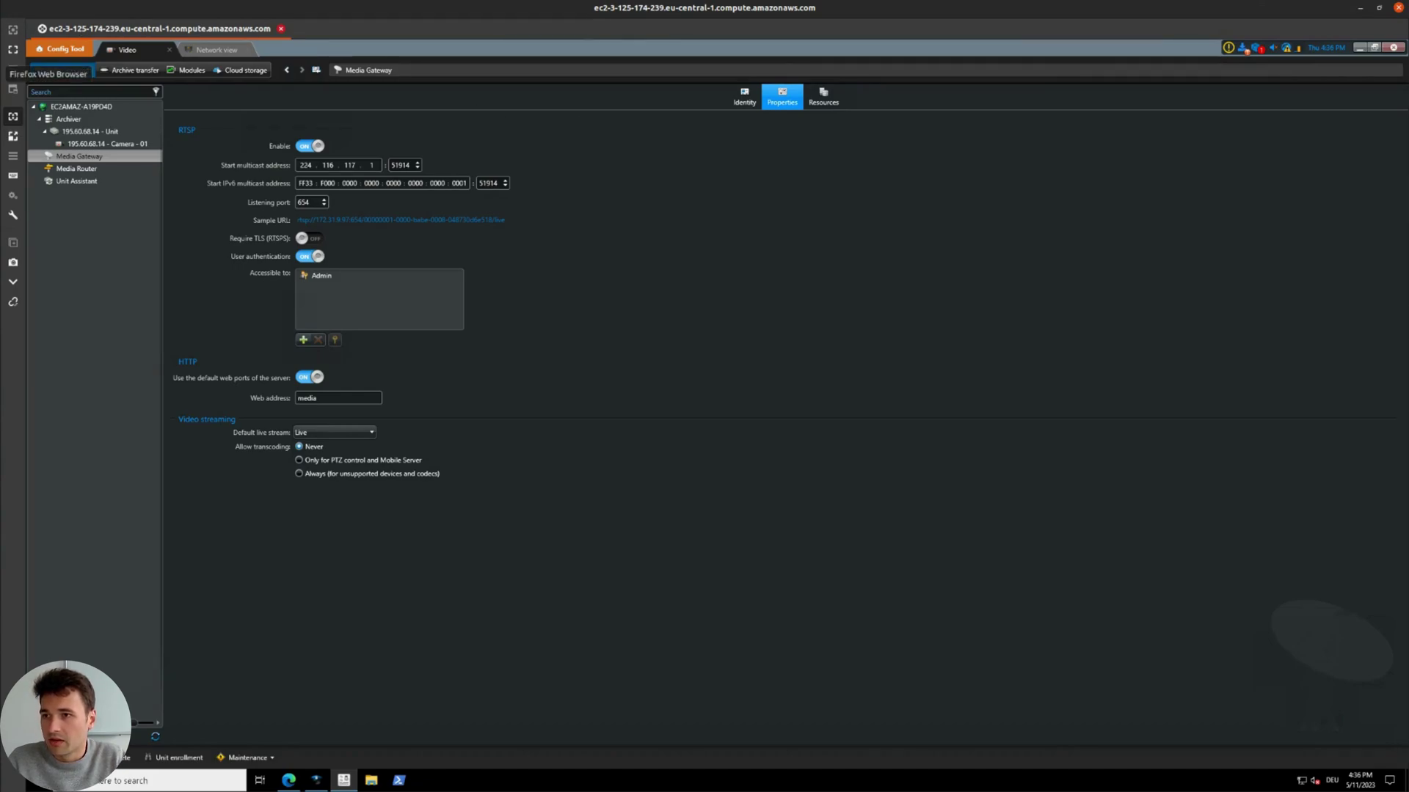
Step: Back in Perception Dashboard, open the empty Genetec Security Center form under VMS Integration
left_click(12, 69)
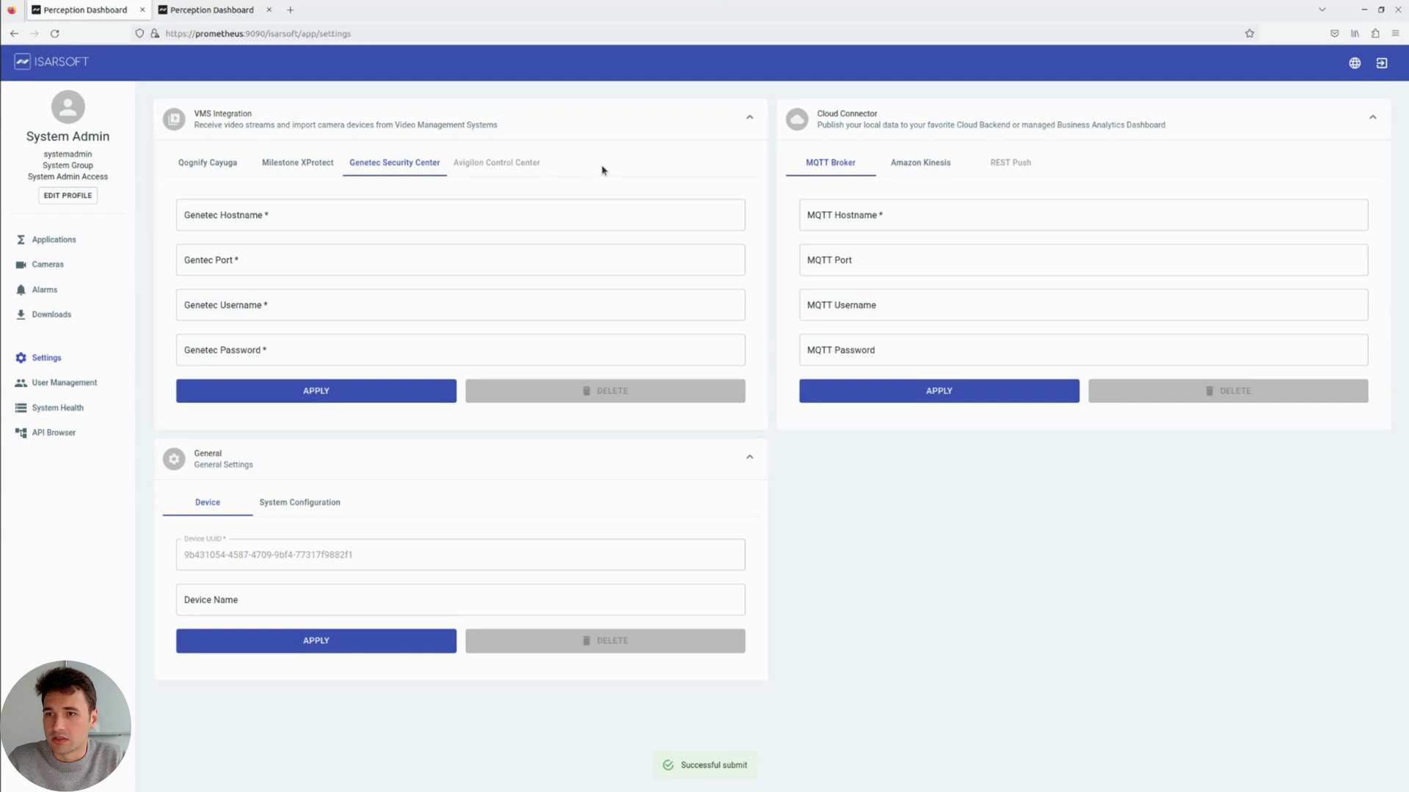
left_click(94, 239)
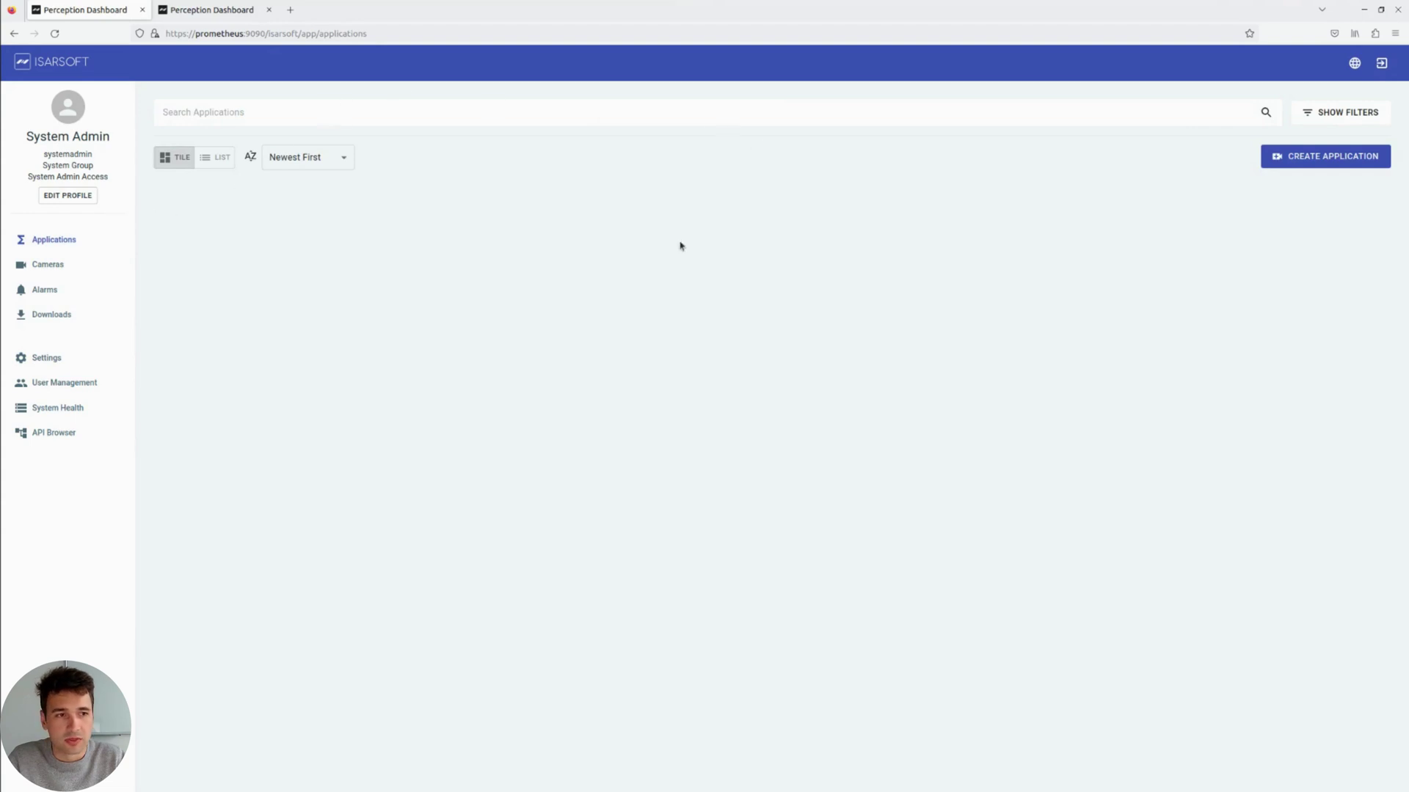
left_click(74, 262)
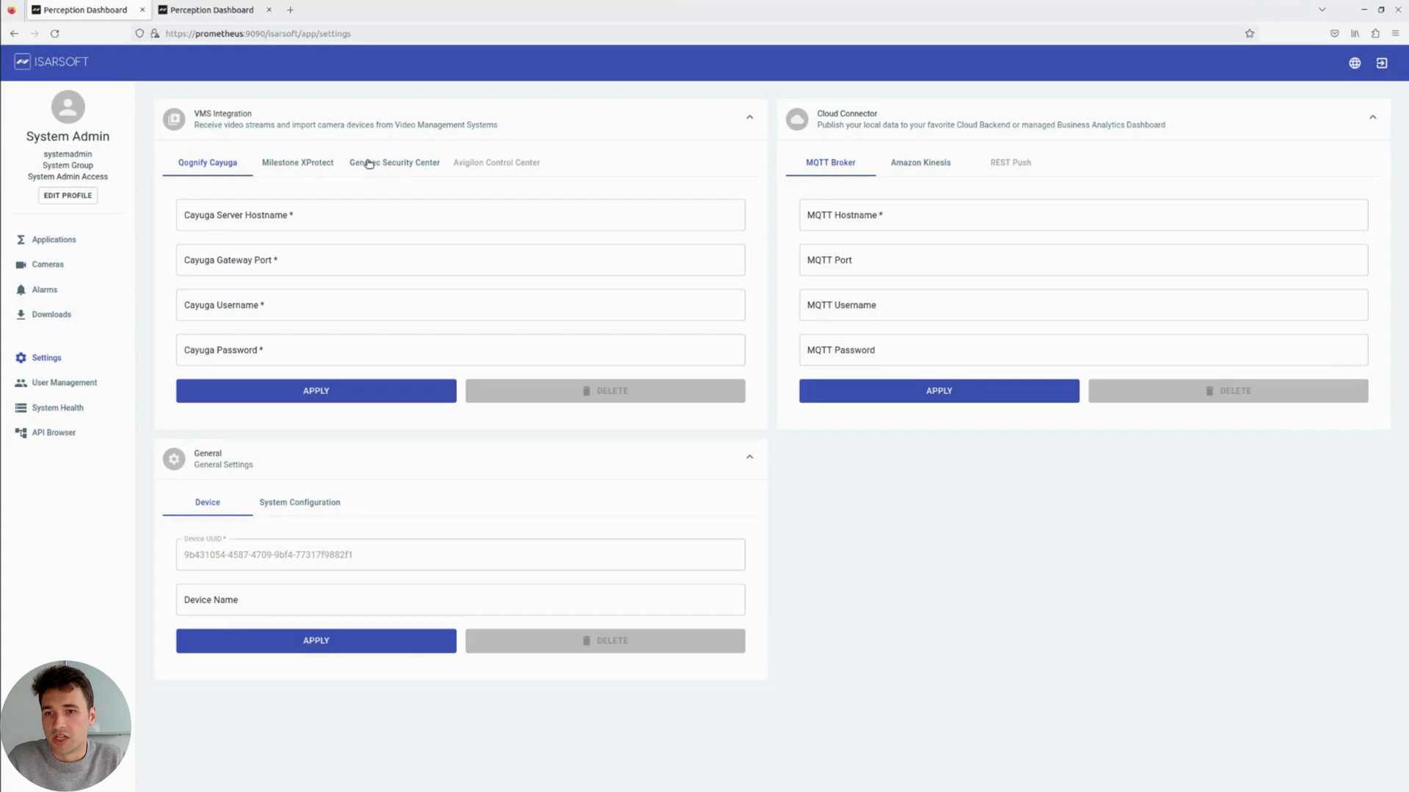
left_click(369, 163)
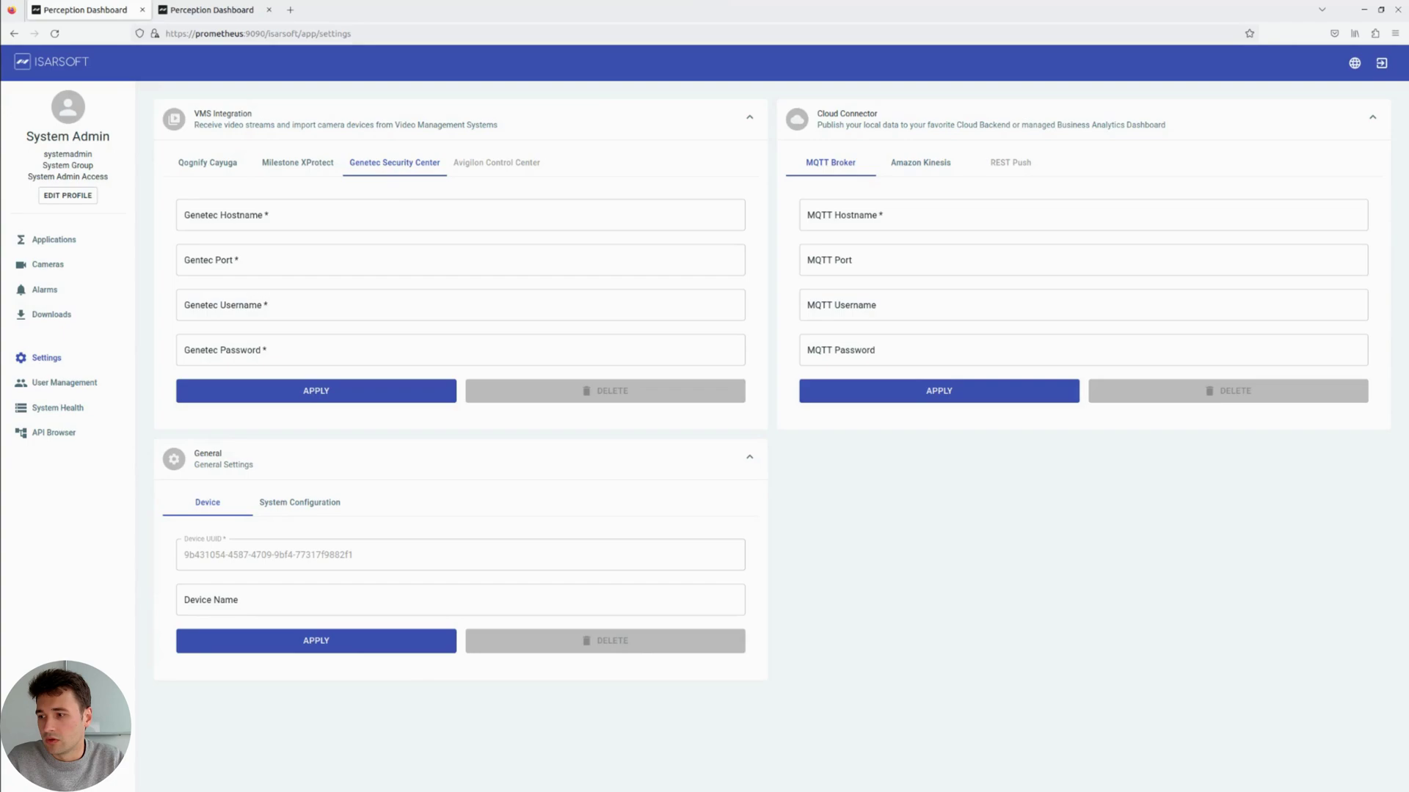
Step: Connect Genetec at host 3.125.174.239, port 4590, user Admin with the account password, and apply
left_click(328, 220)
type("3.125.174.239")
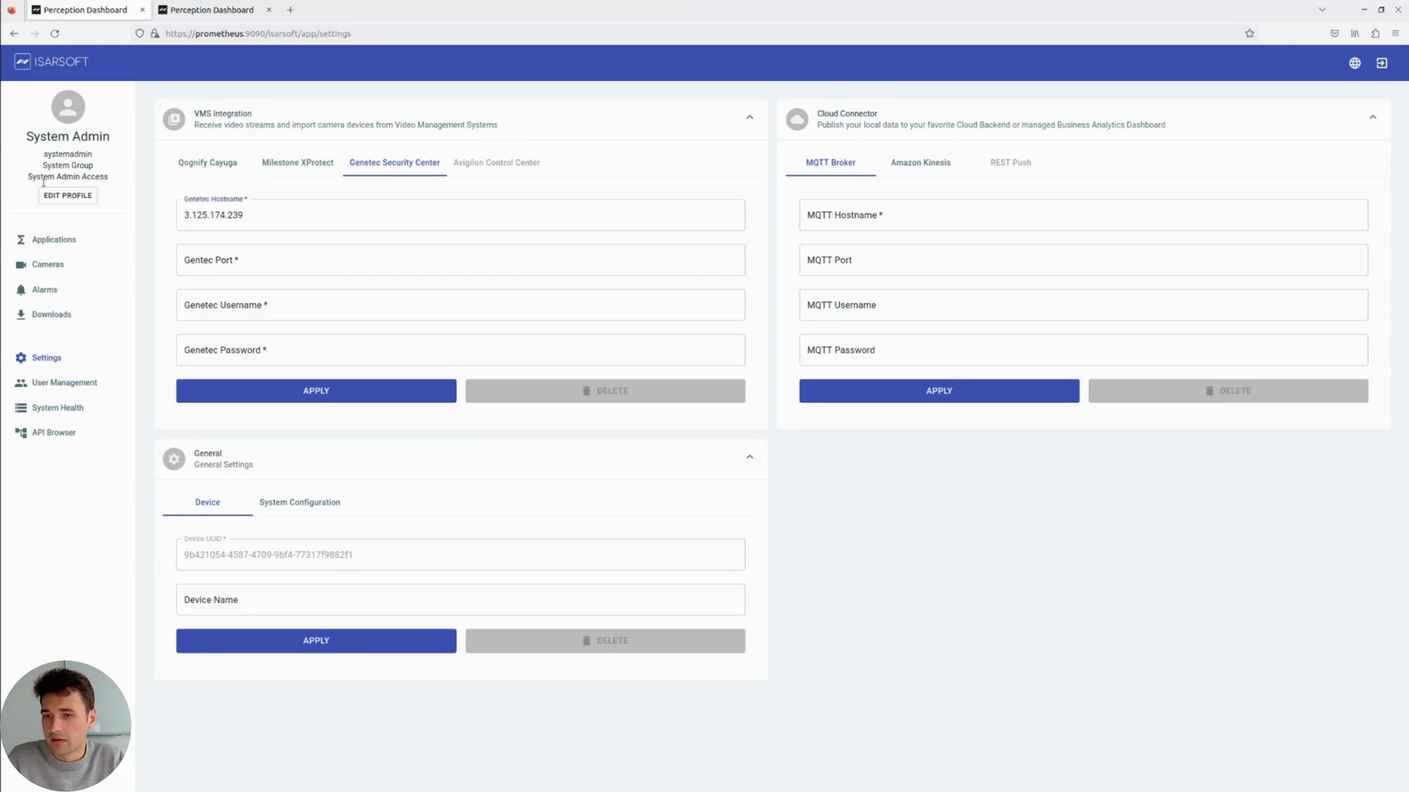
left_click(259, 262)
type("4590")
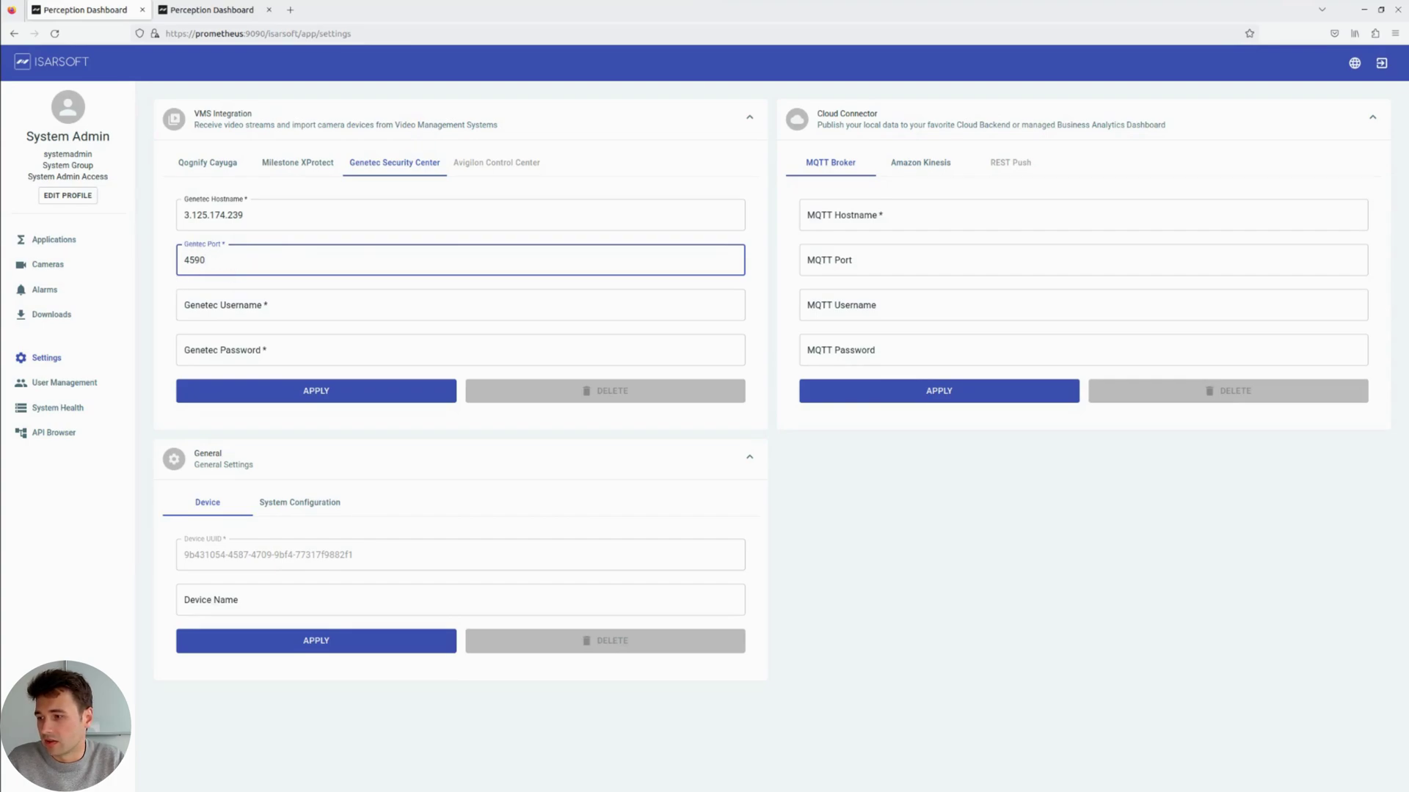
left_click(230, 313)
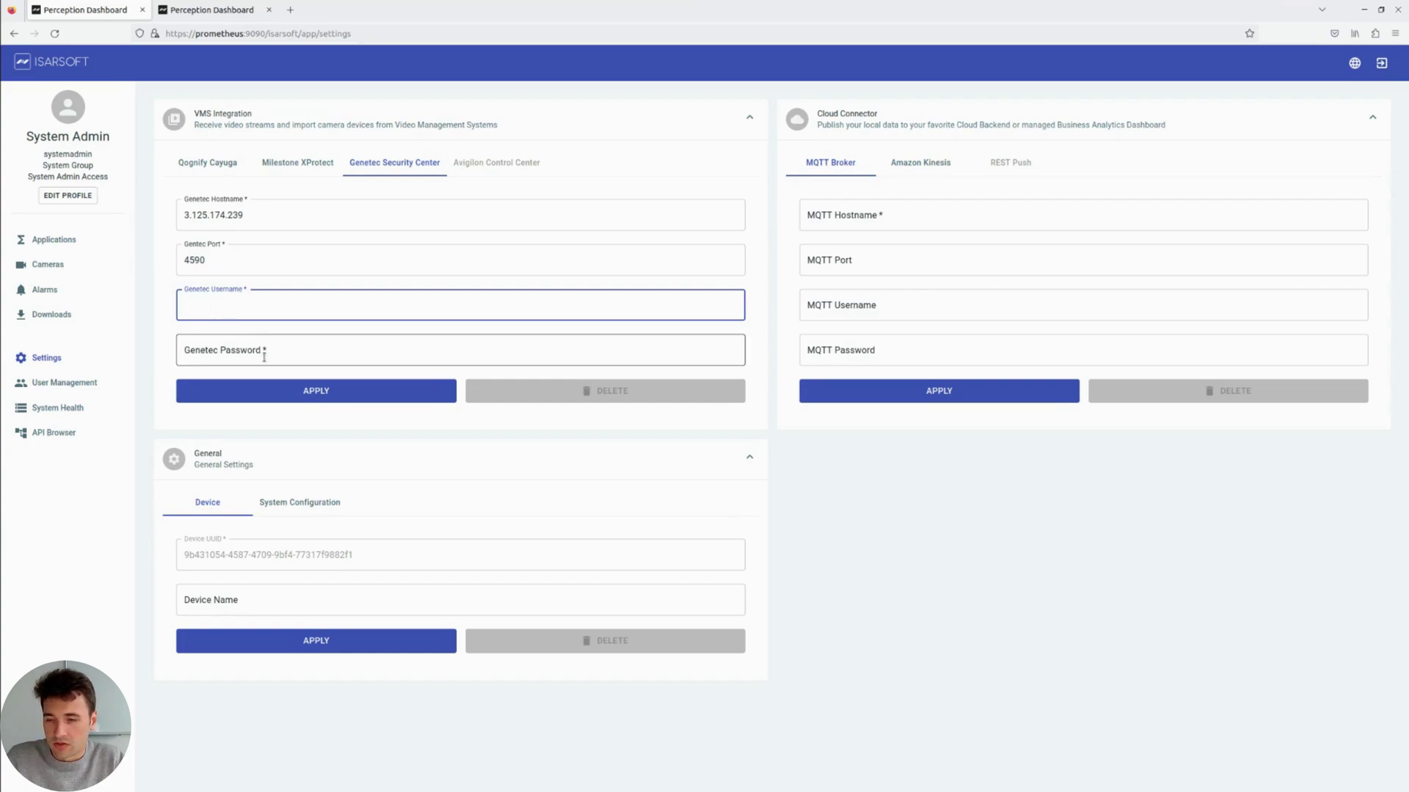
type("Admin")
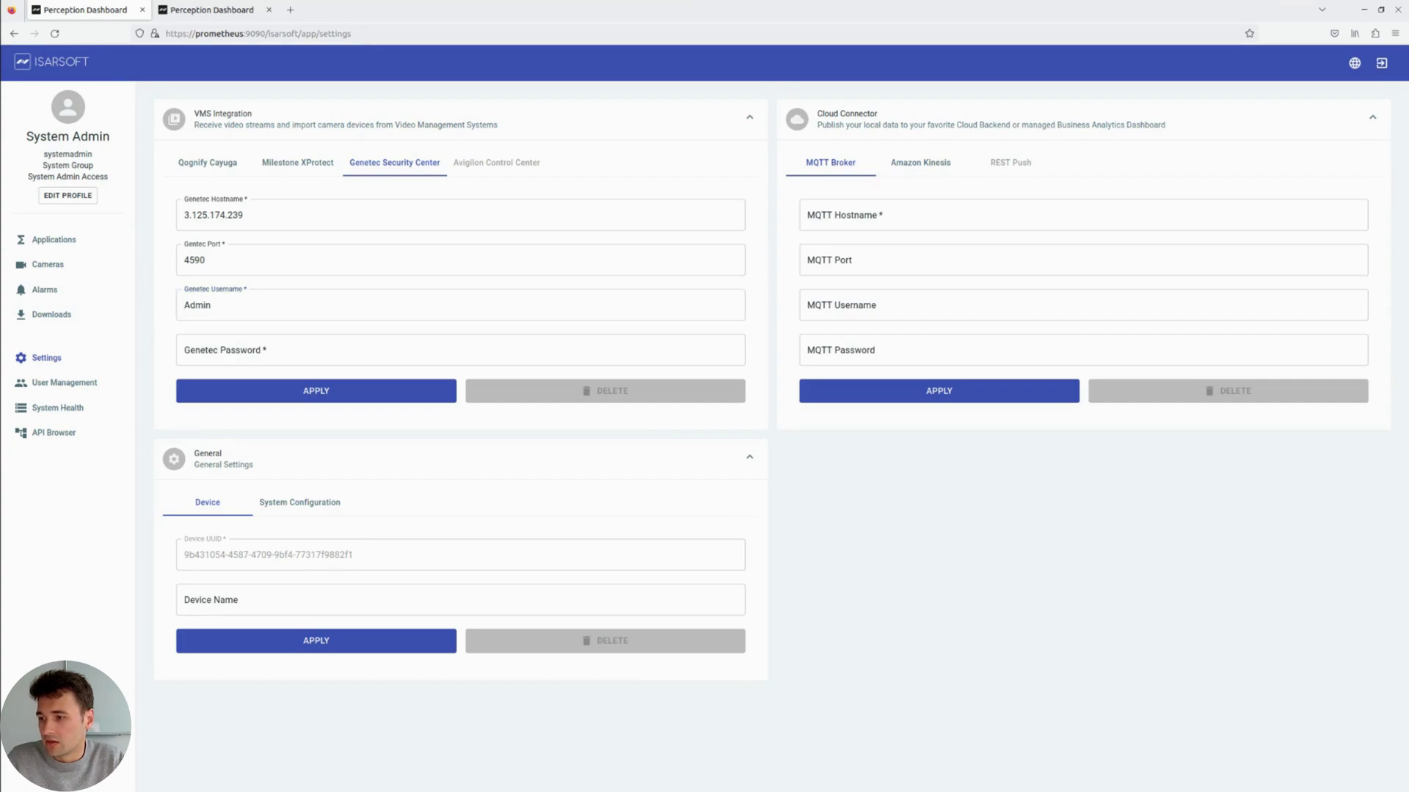
left_click(237, 344)
key("ctrl+v")
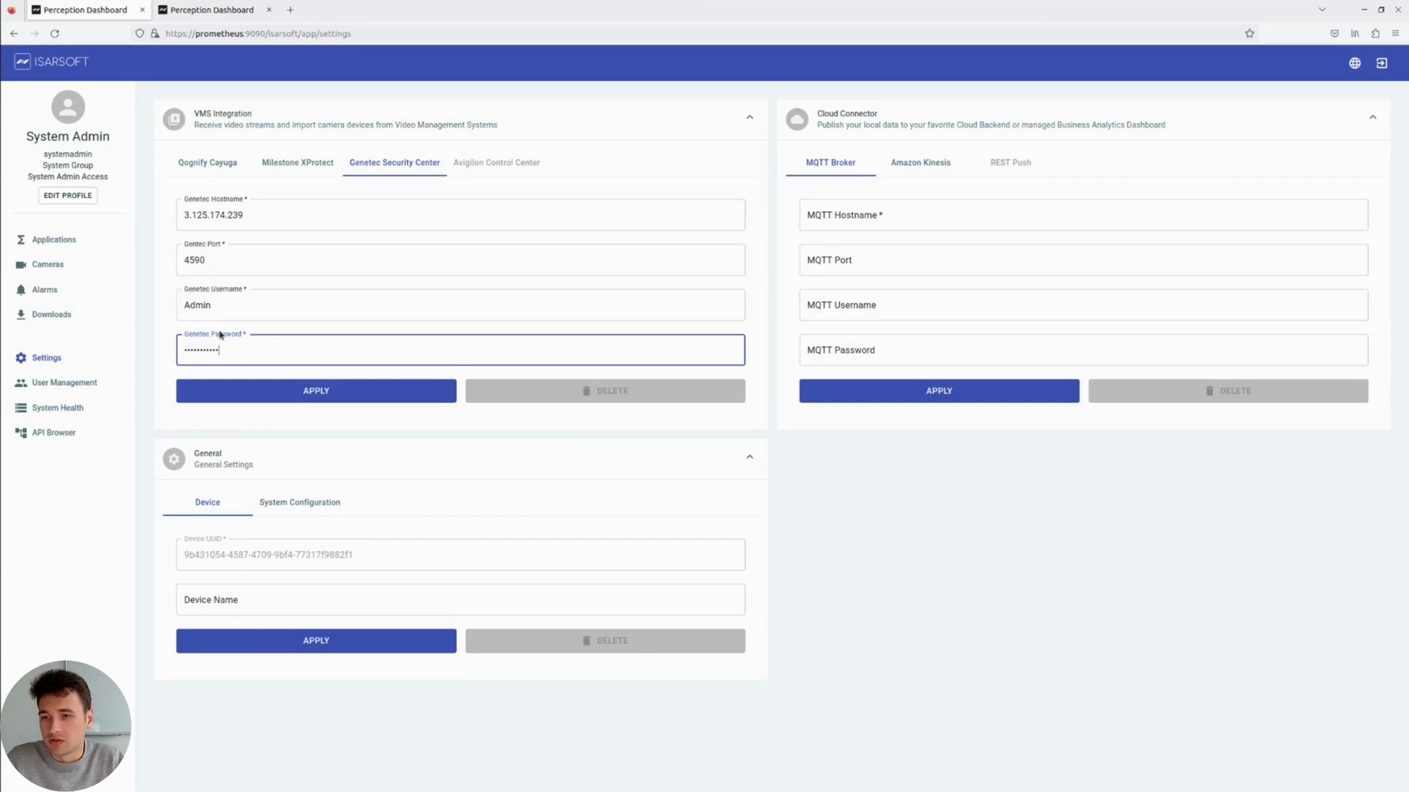
left_click(307, 395)
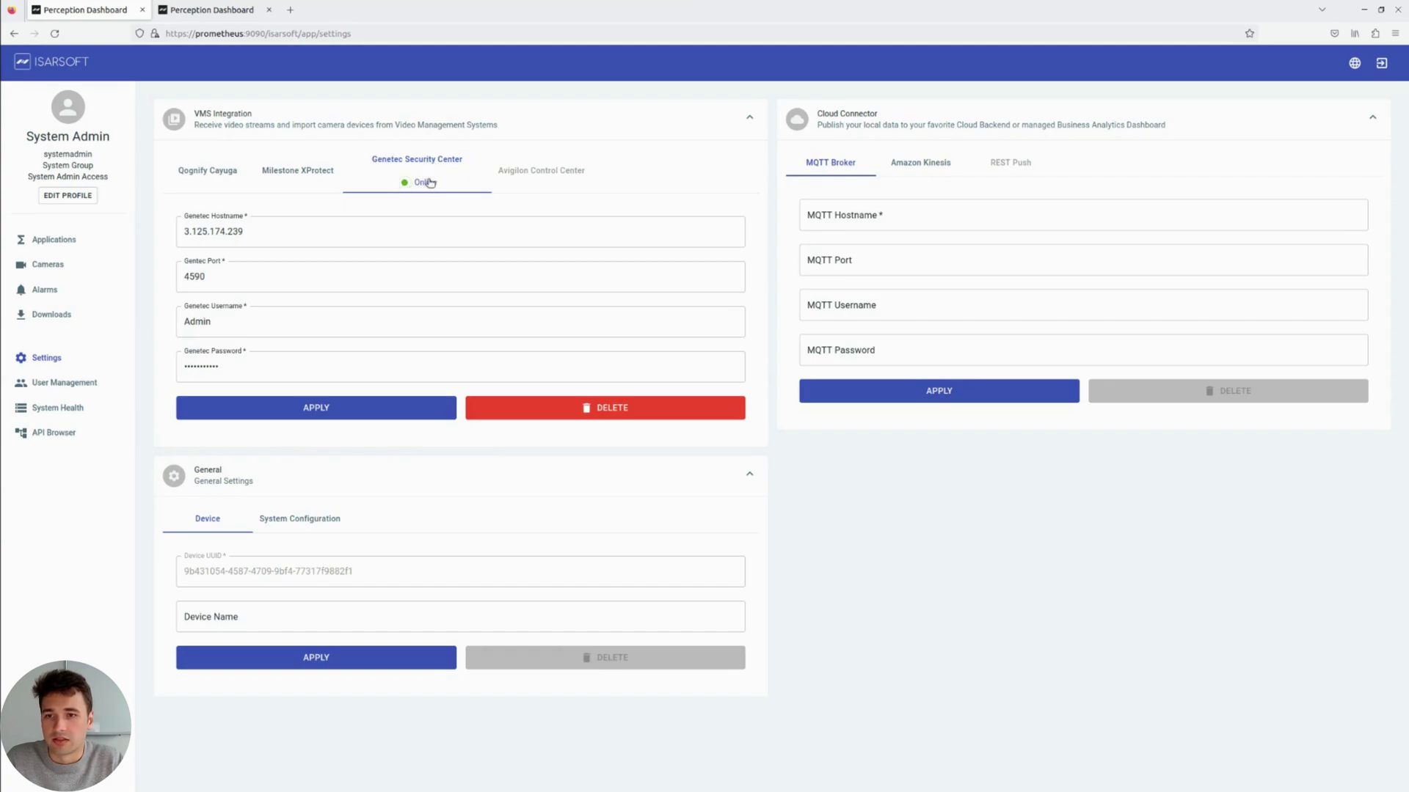
Step: Start a new camera imported from Genetec VMS, choosing '195.60.68.14 - Camera - 01'
left_click(73, 273)
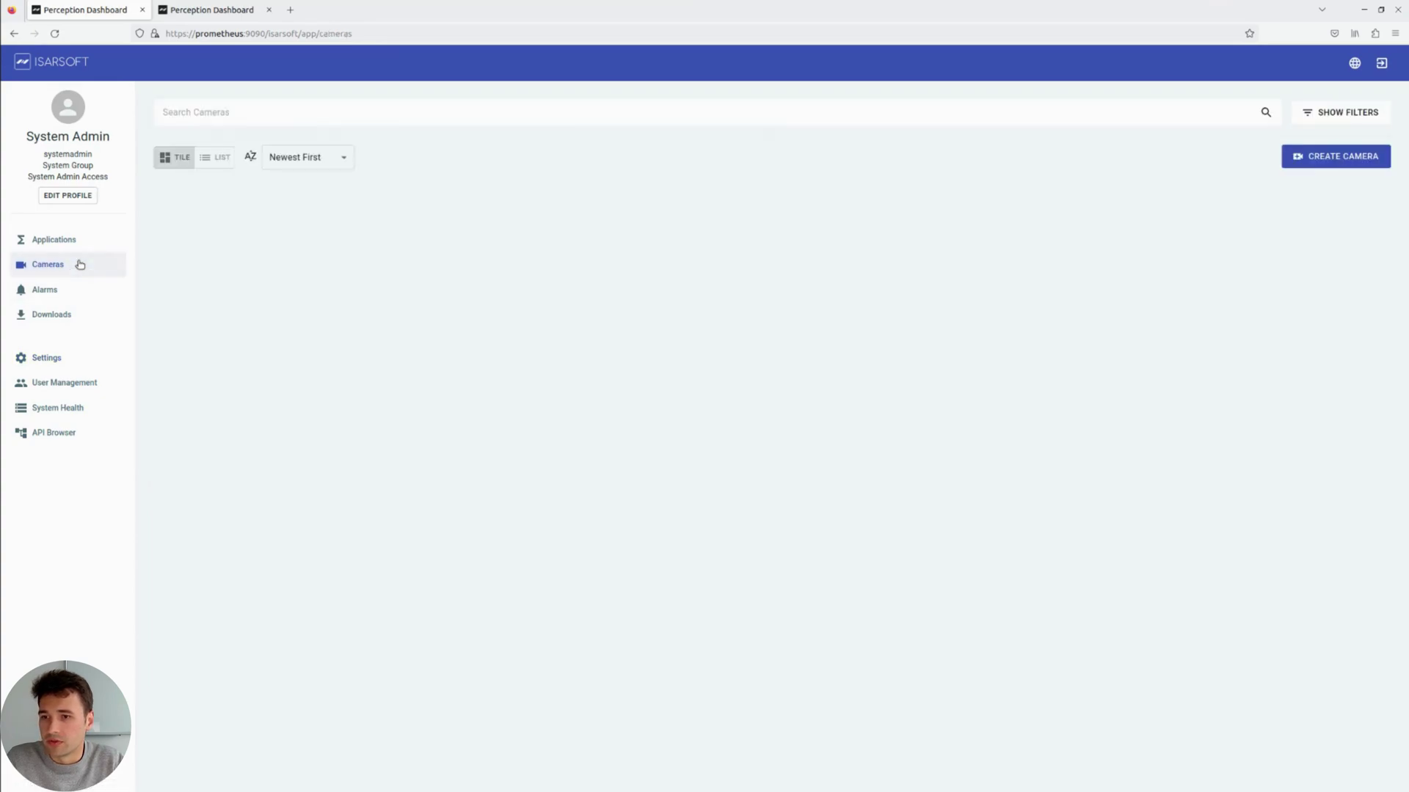
left_click(1311, 158)
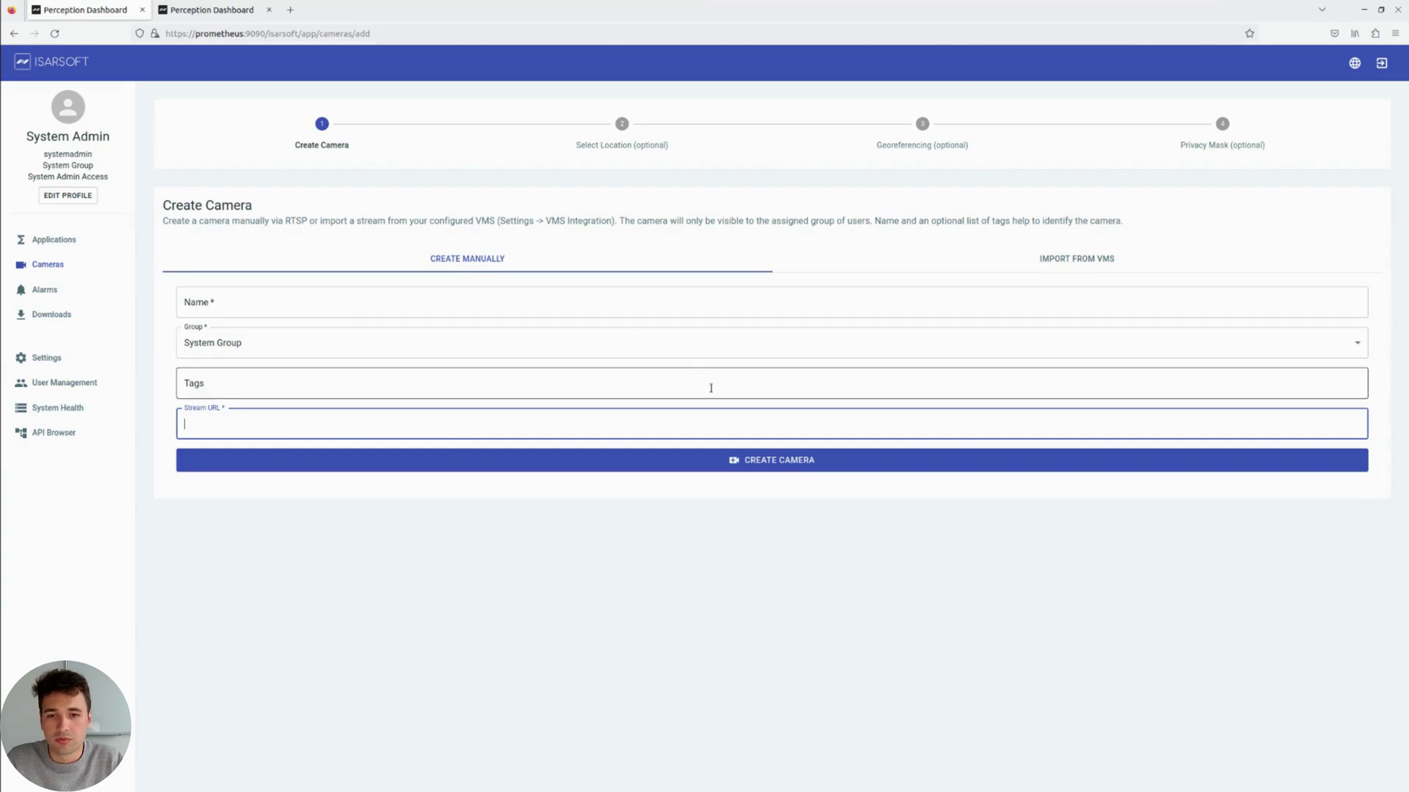
left_click(1102, 265)
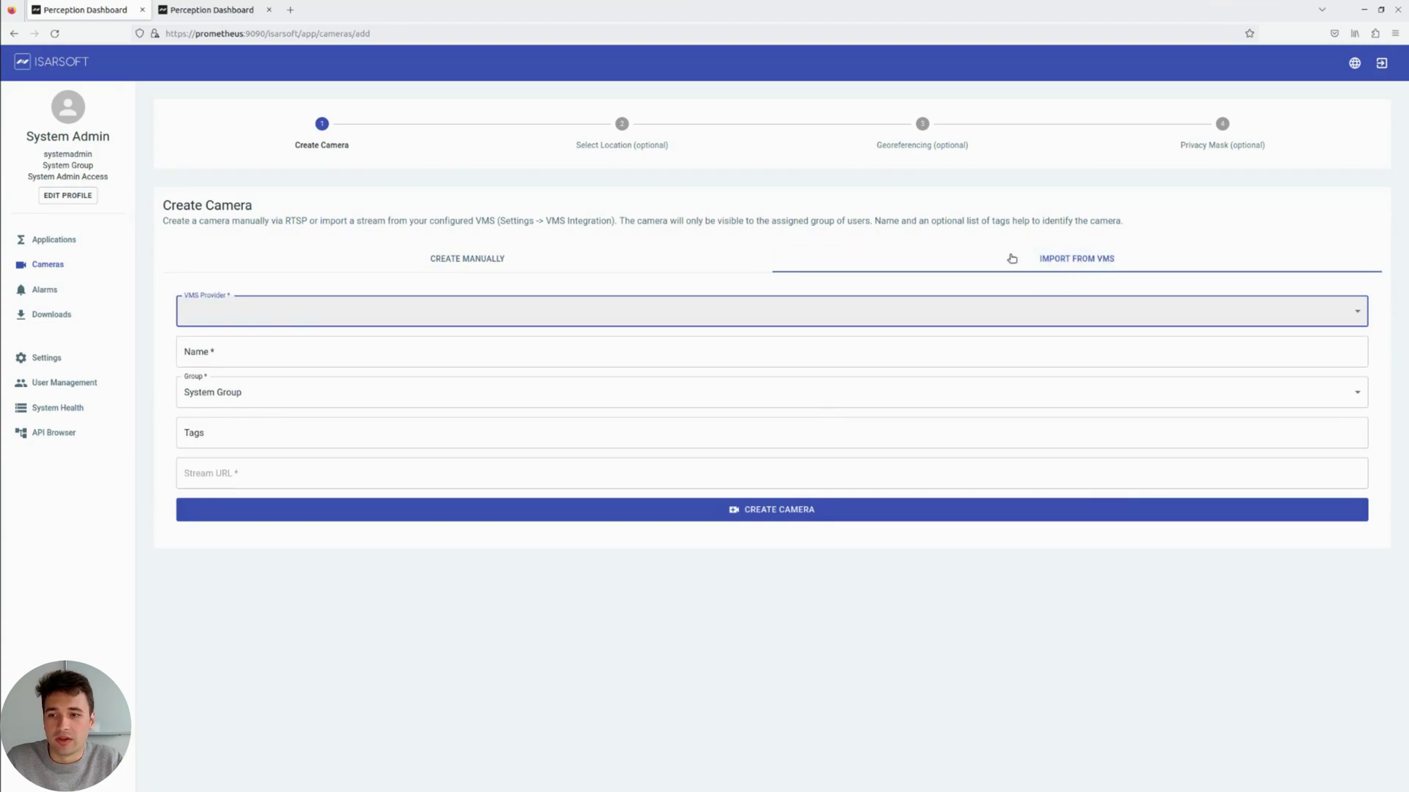
left_click(255, 311)
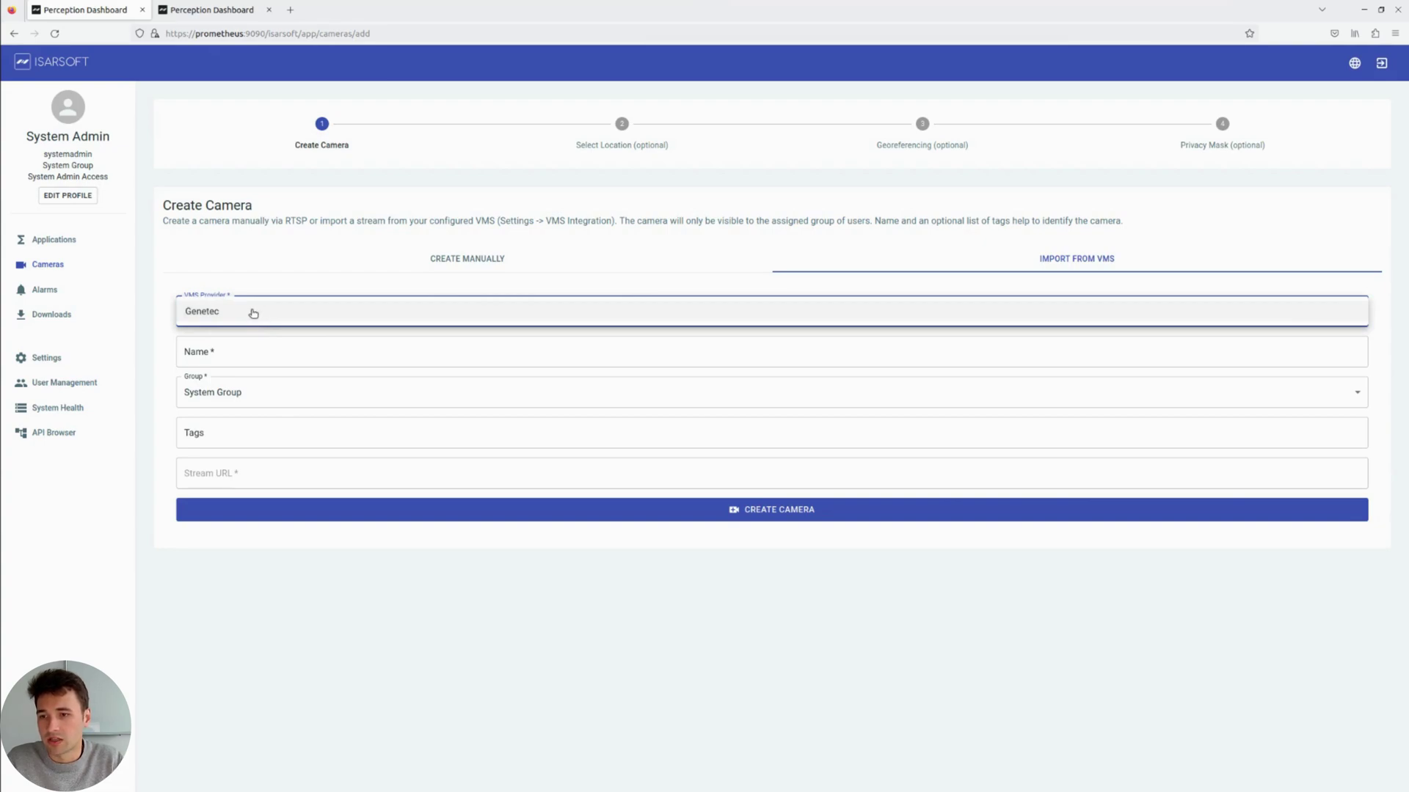
left_click(253, 314)
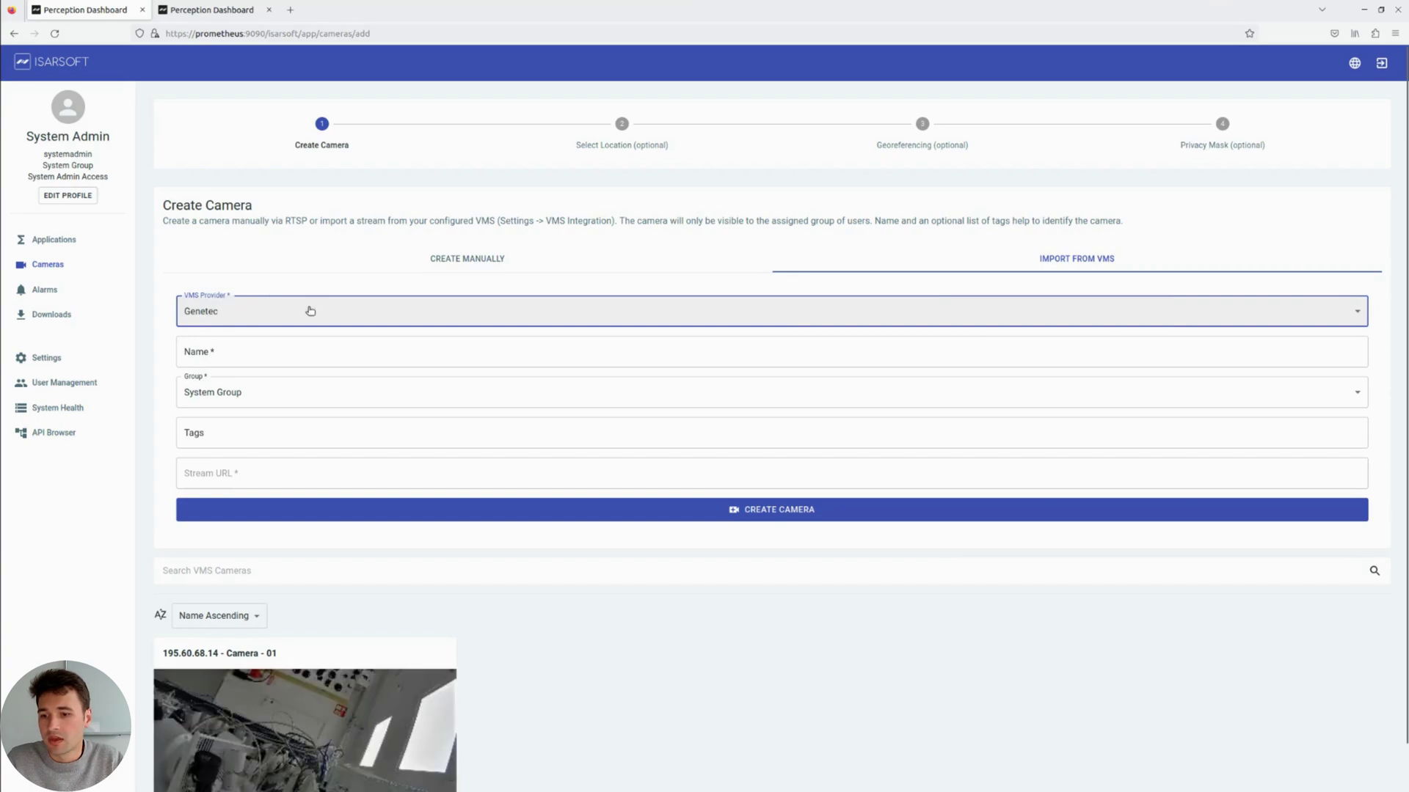
scroll(340, 409, "down", 1)
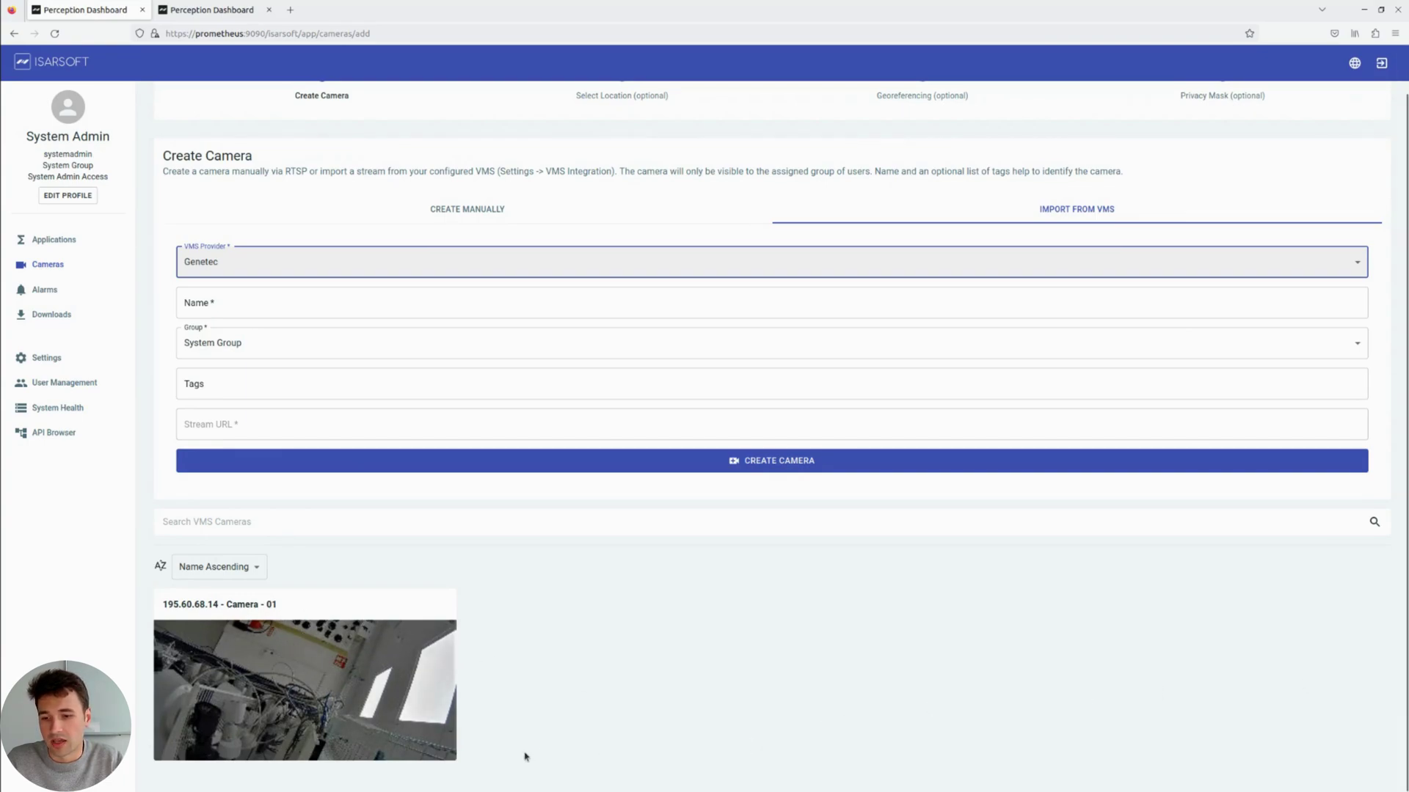
left_click(227, 662)
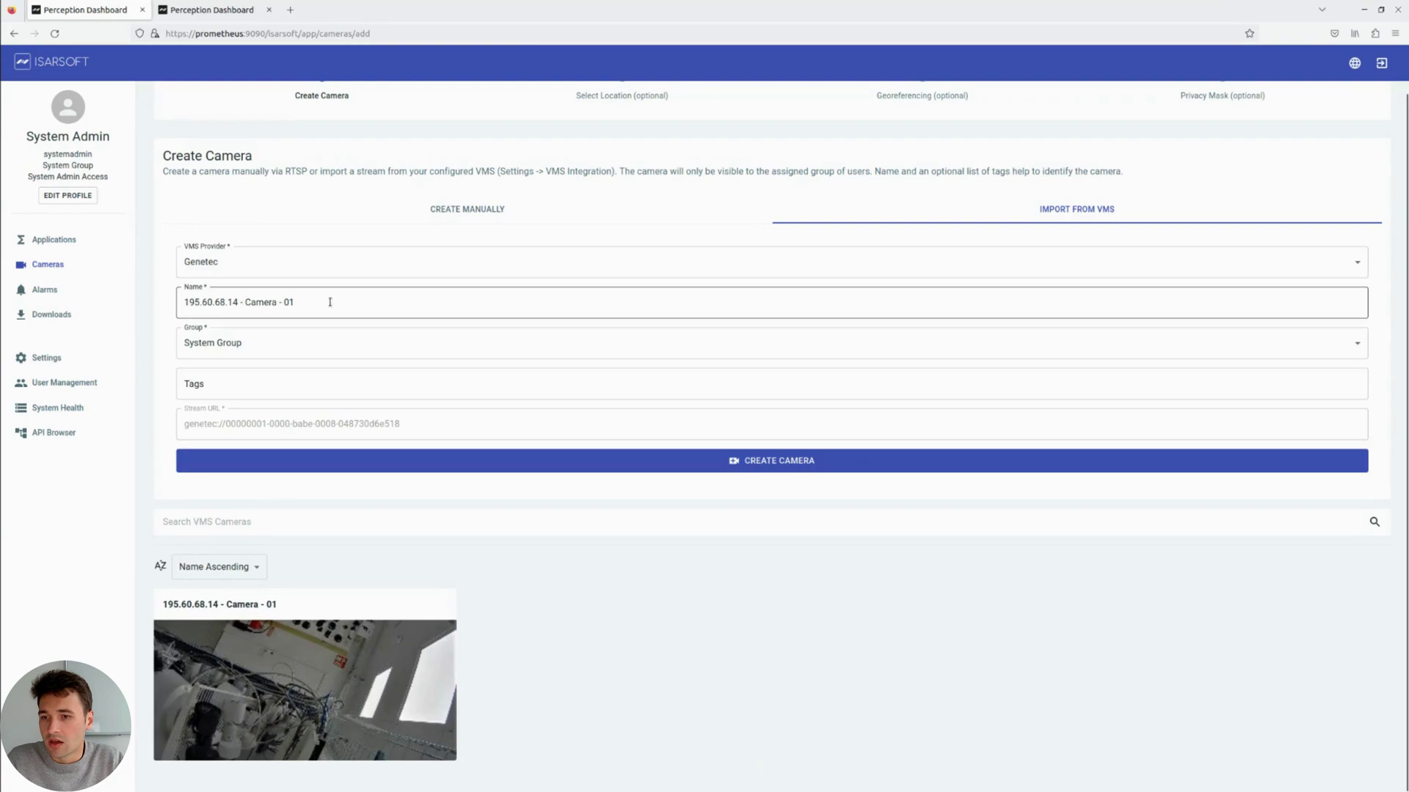
Step: Add the tag test-camera to the imported camera
left_click(288, 302)
left_click_drag(288, 302, 184, 302)
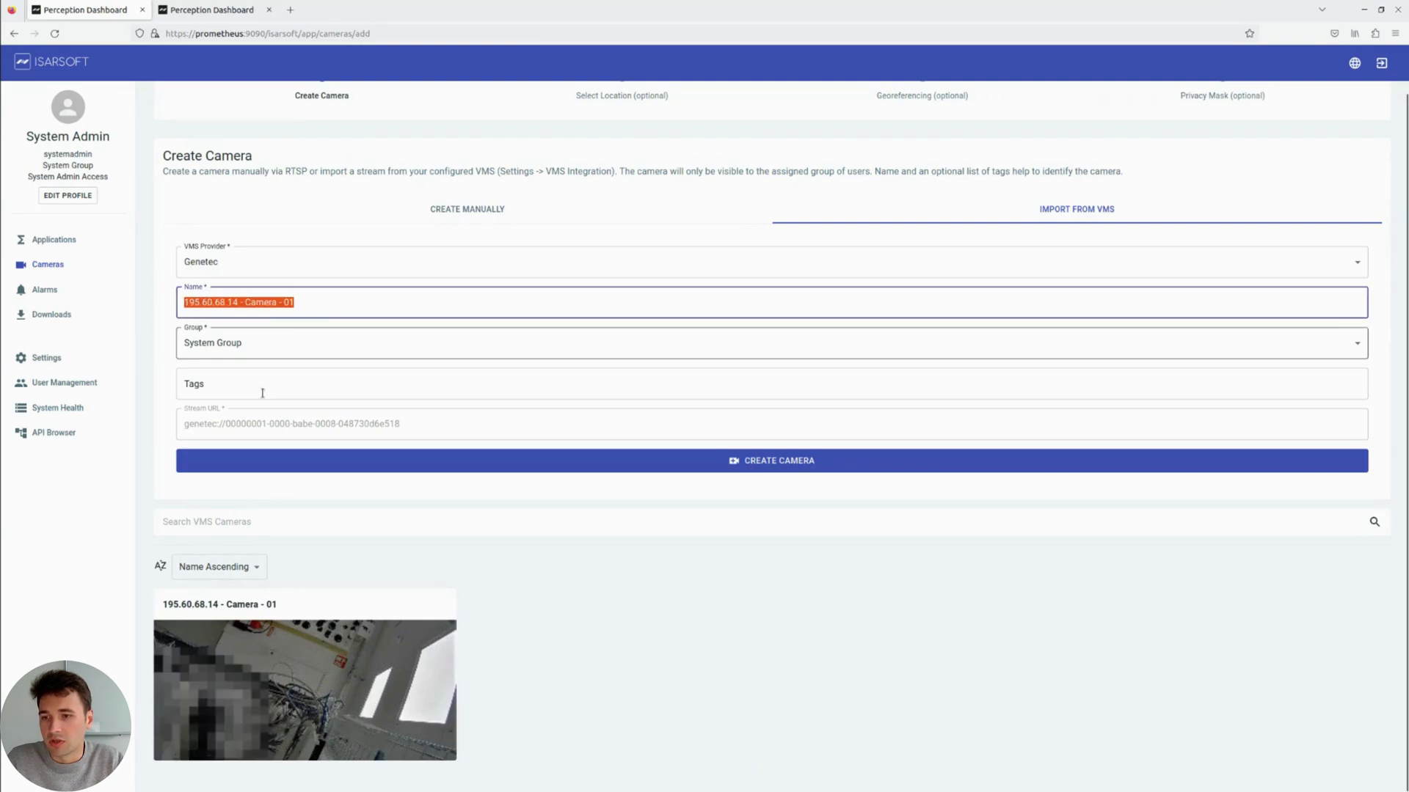
left_click(301, 383)
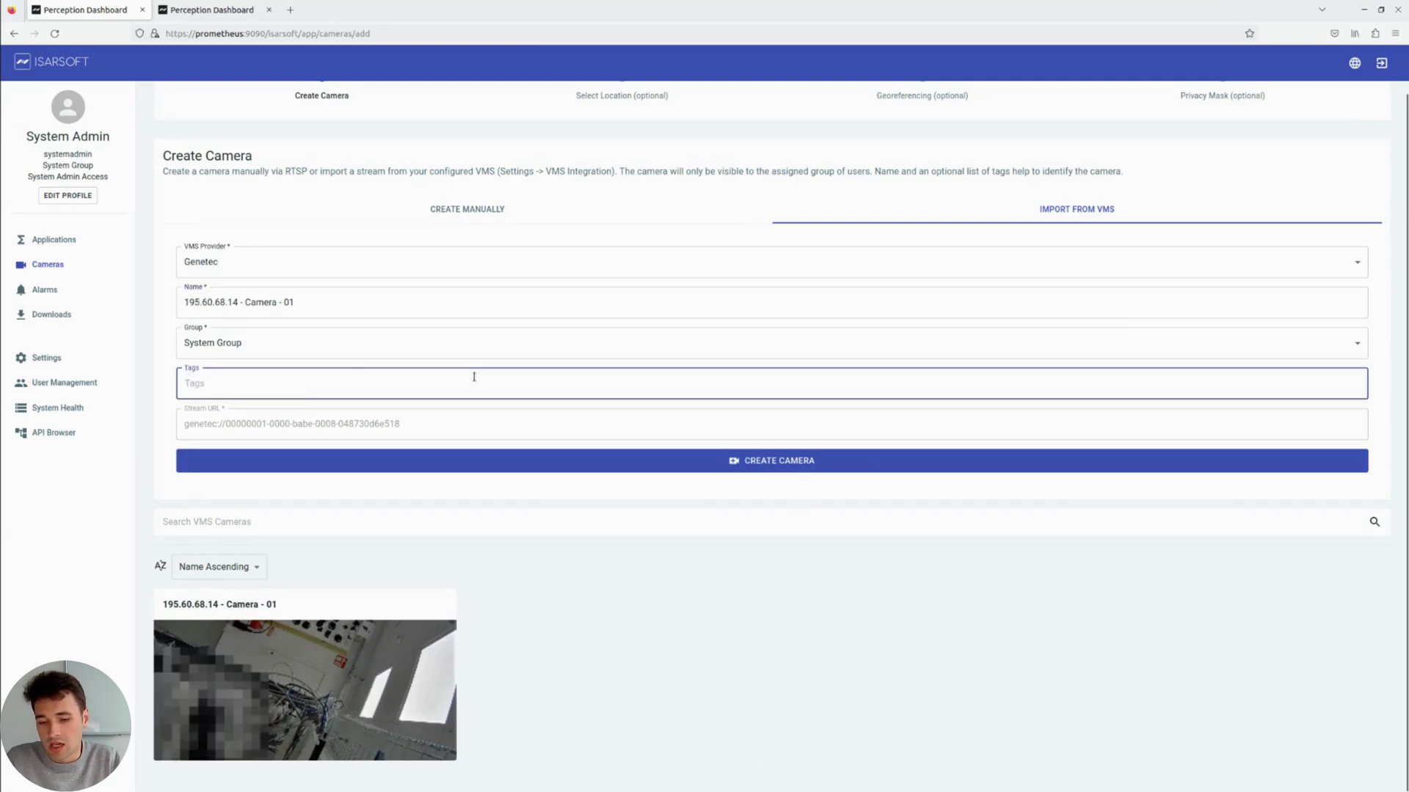
type("test-camera")
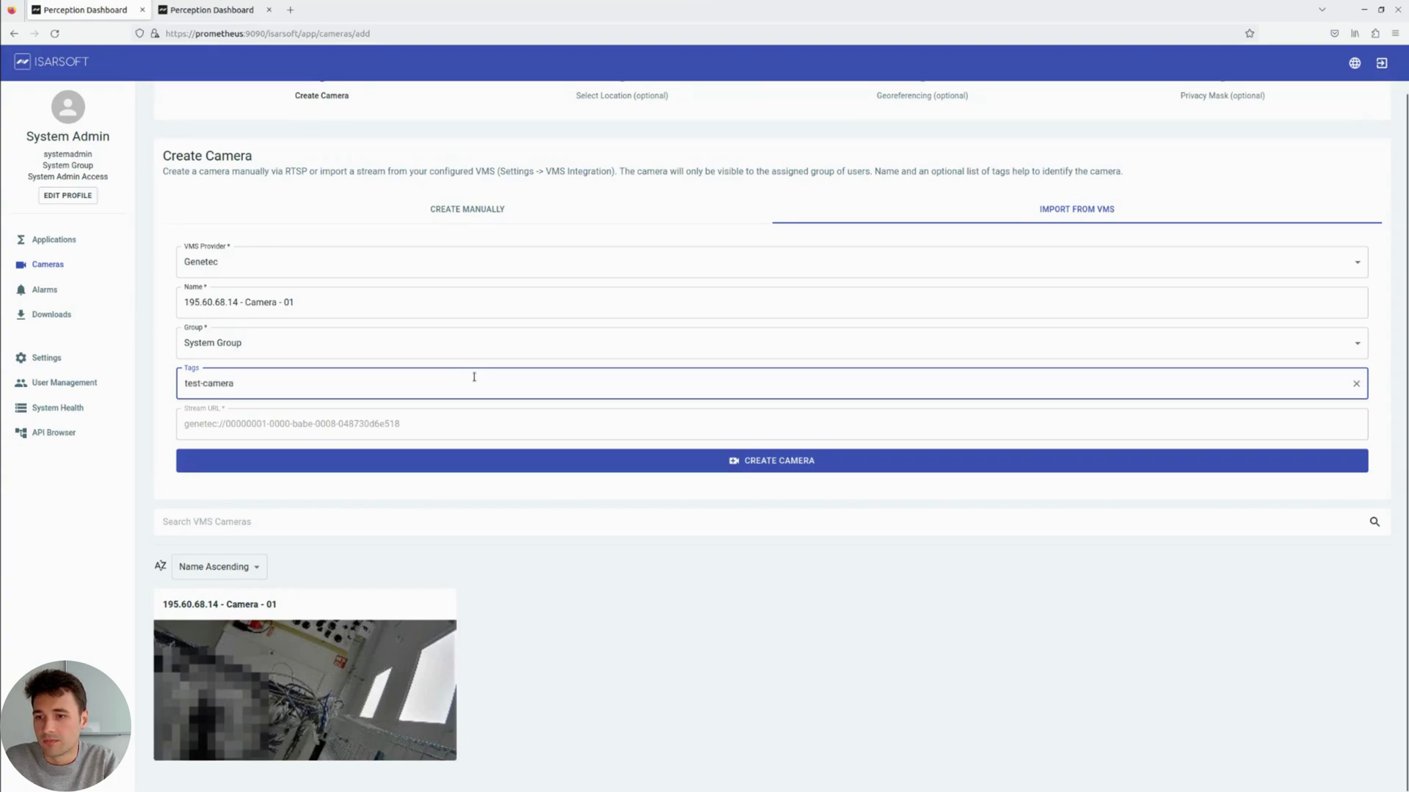
key("Return")
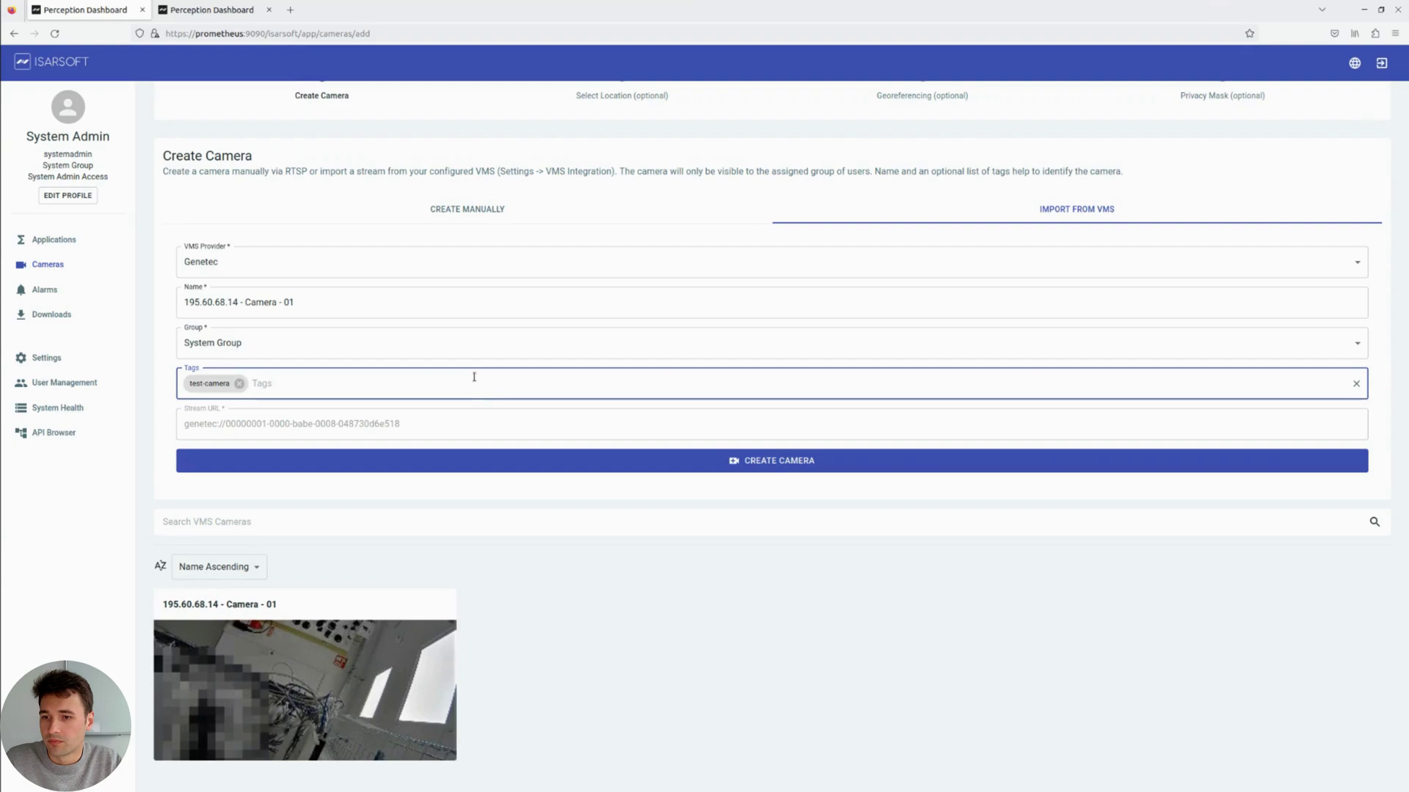
Step: Create camera '195.60.68.14 - Camera - 01' and go to the cameras list, skipping location
left_click(638, 464)
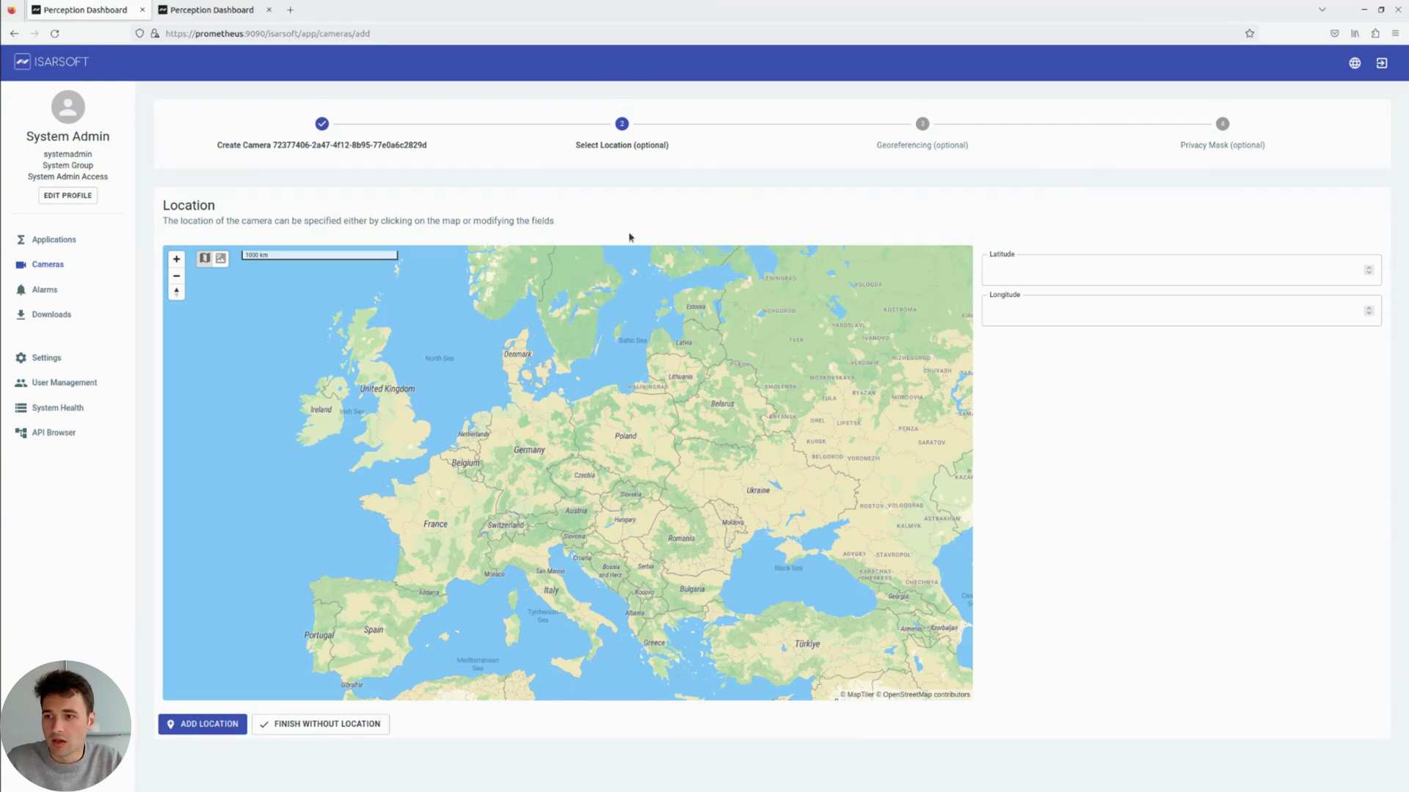
left_click(58, 272)
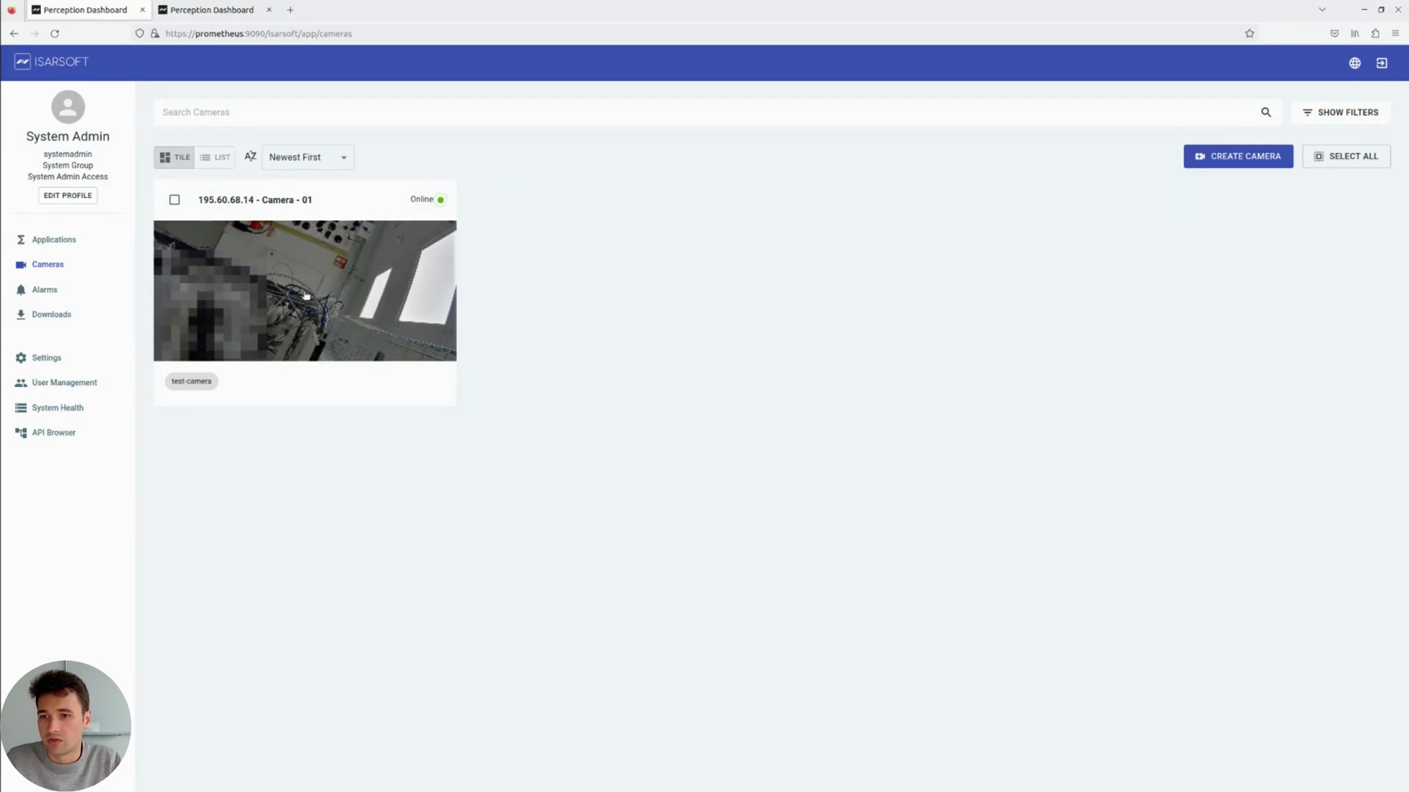
left_click(317, 296)
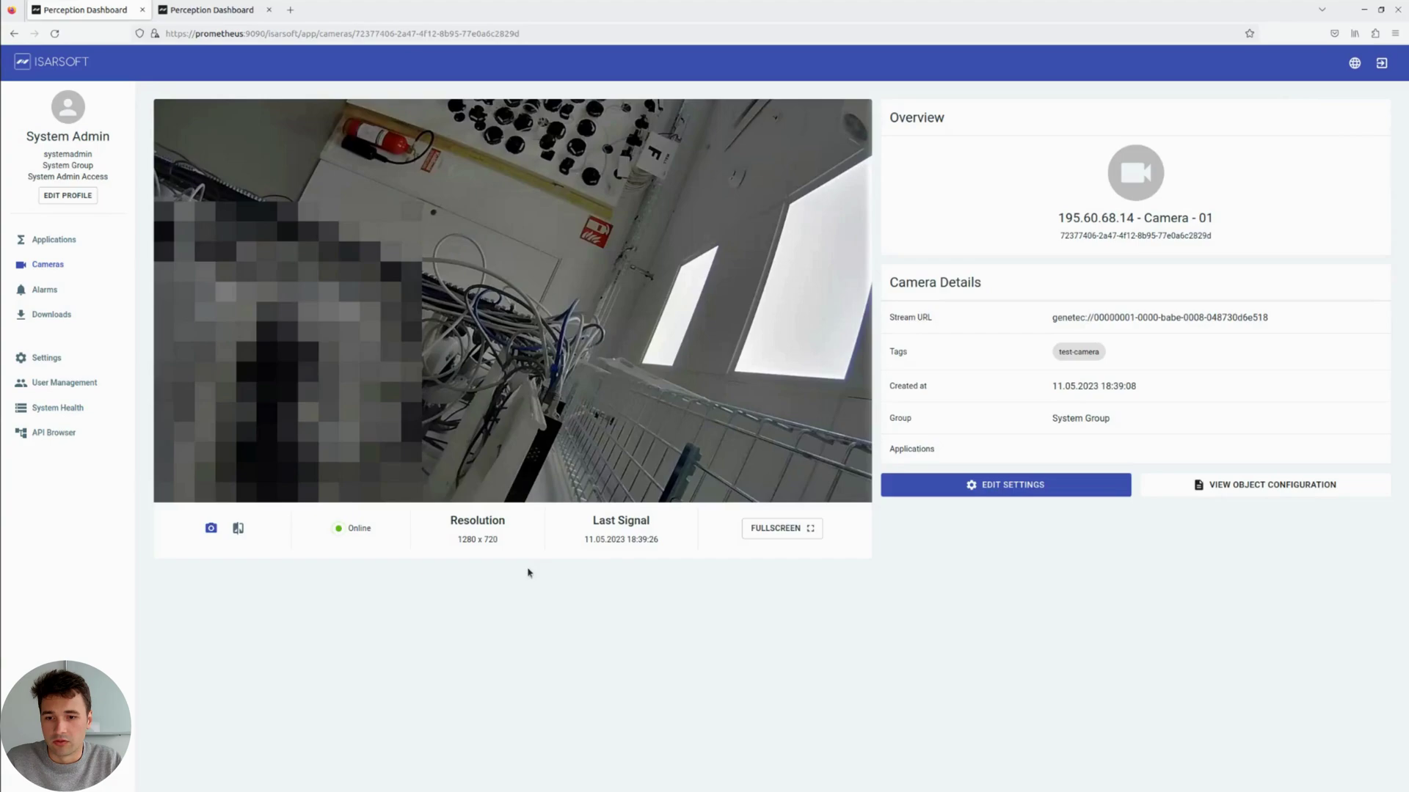
left_click_drag(499, 541, 463, 540)
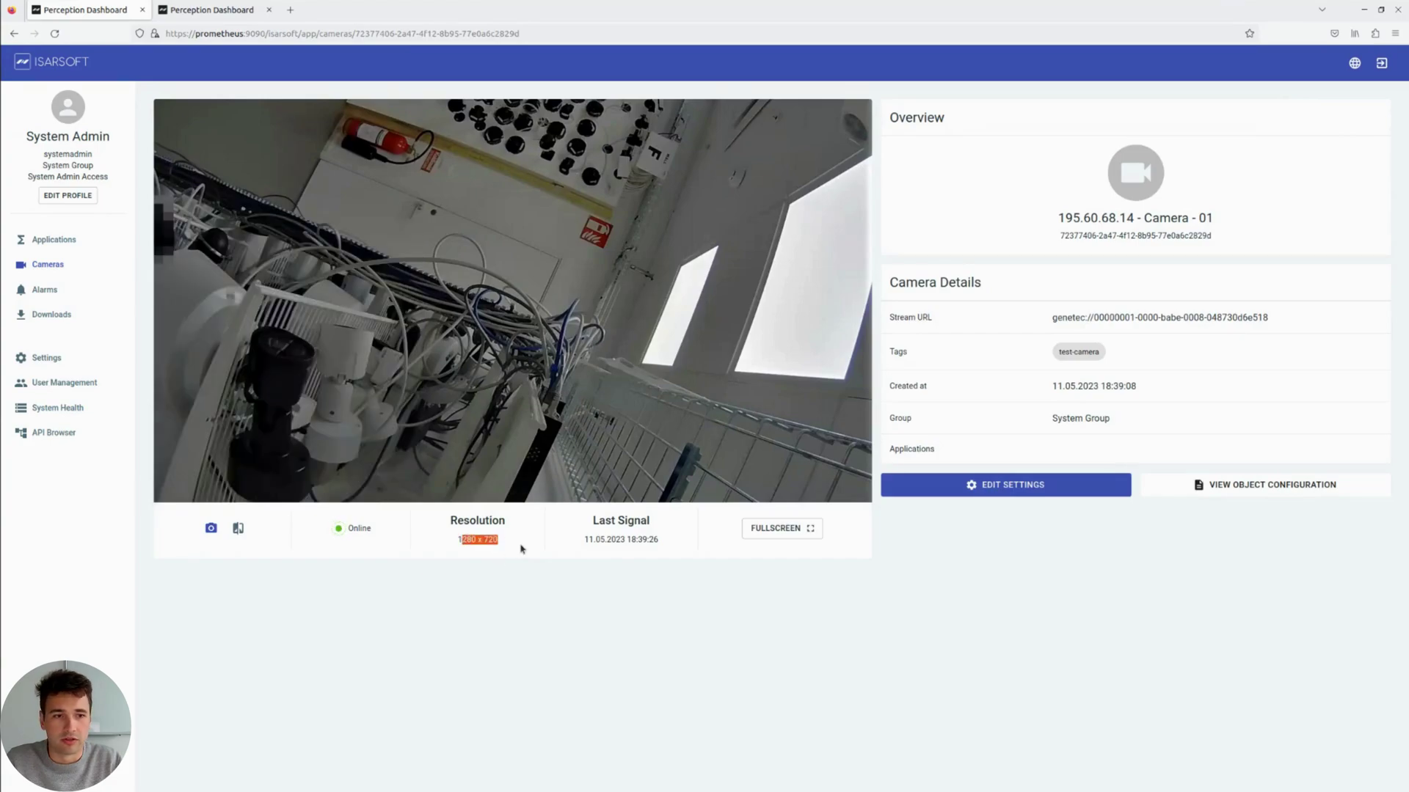
triple_click(1106, 320)
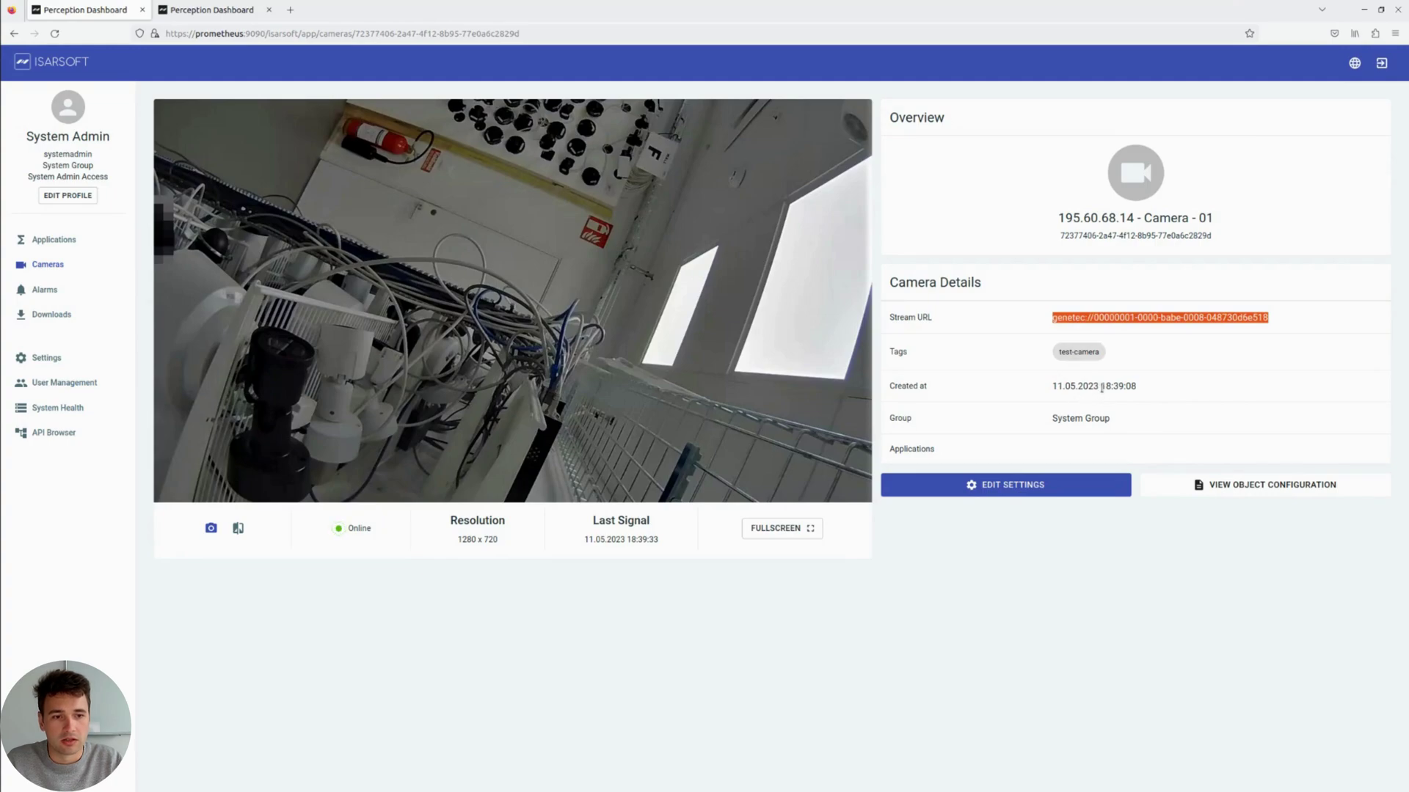
triple_click(1096, 386)
left_click(1145, 391)
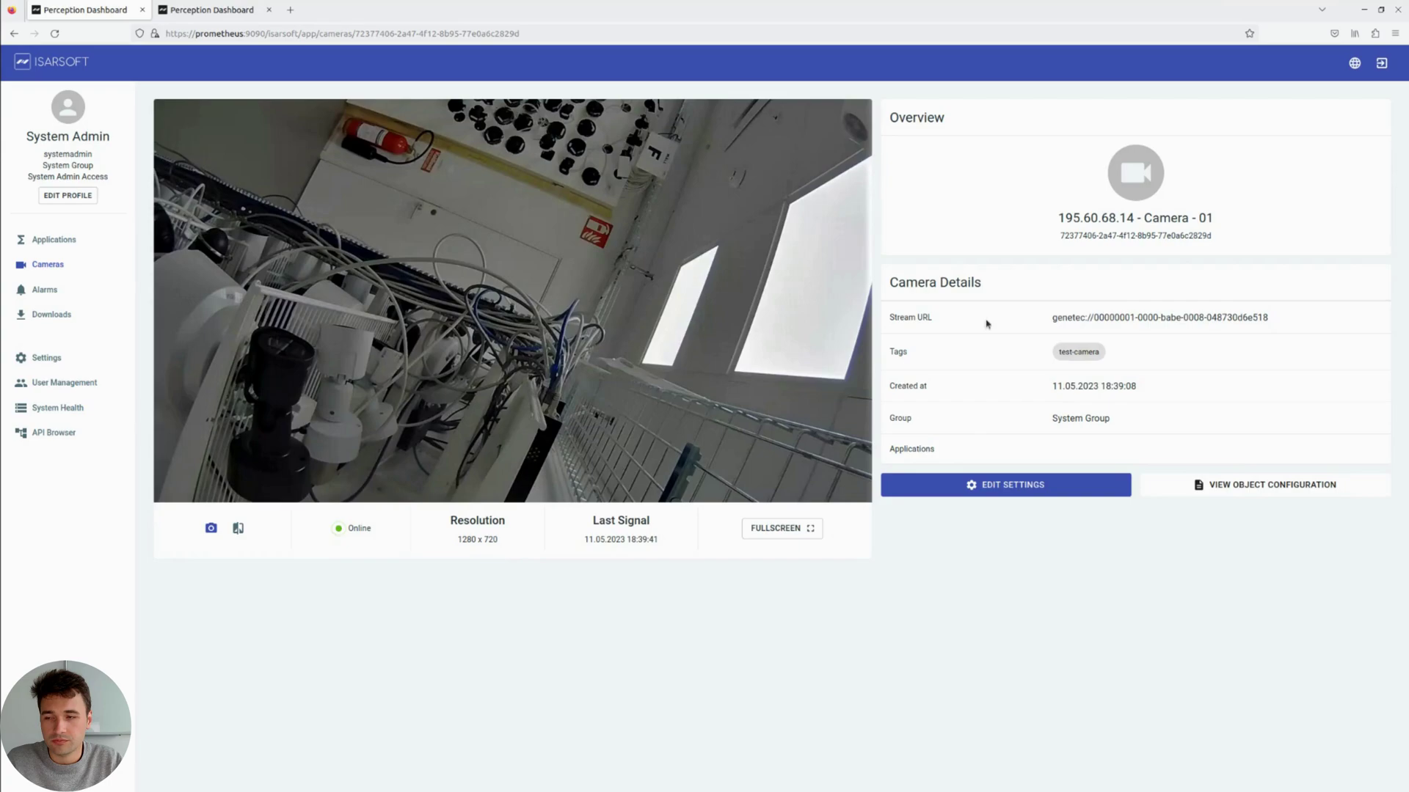
left_click(96, 270)
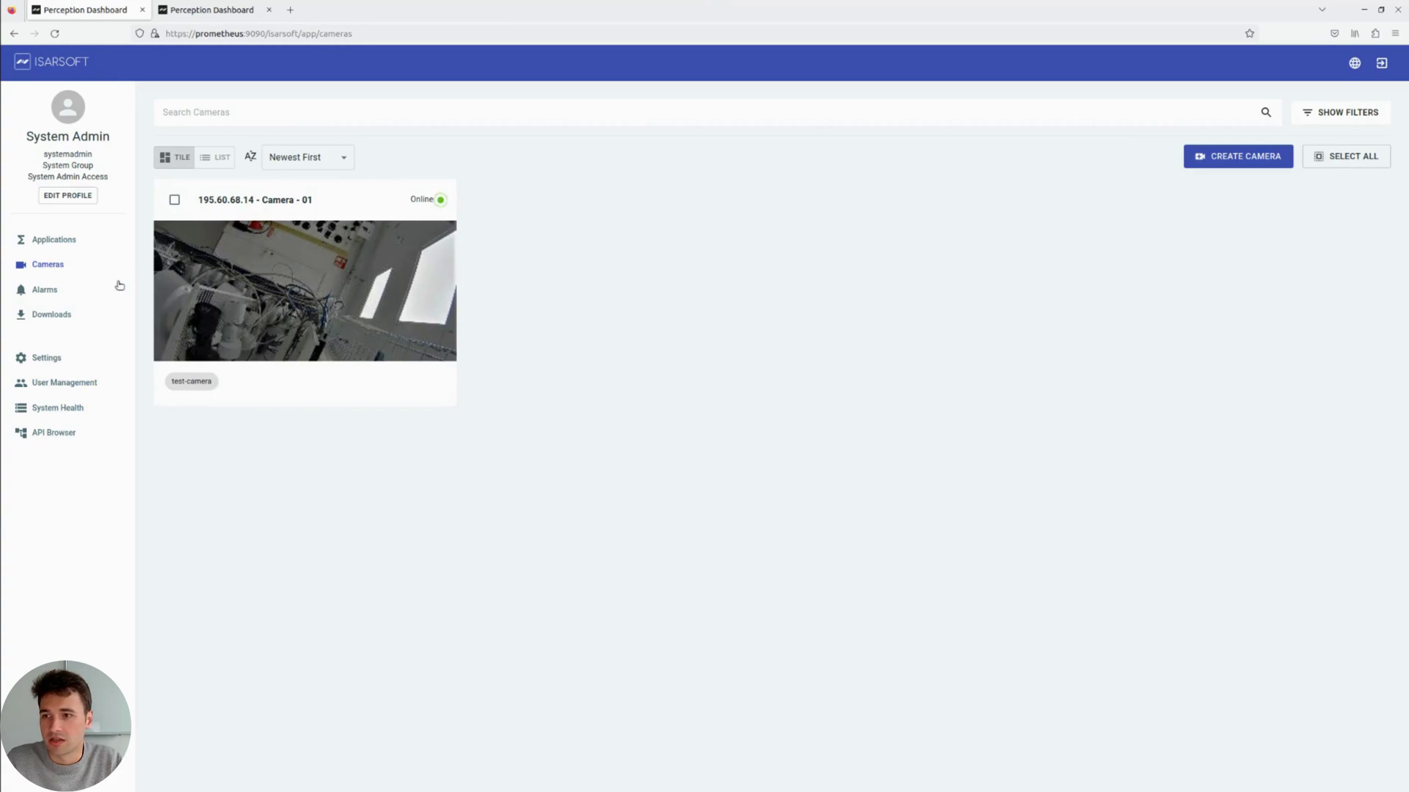
Step: Show the applications list on the second dashboard
left_click(57, 244)
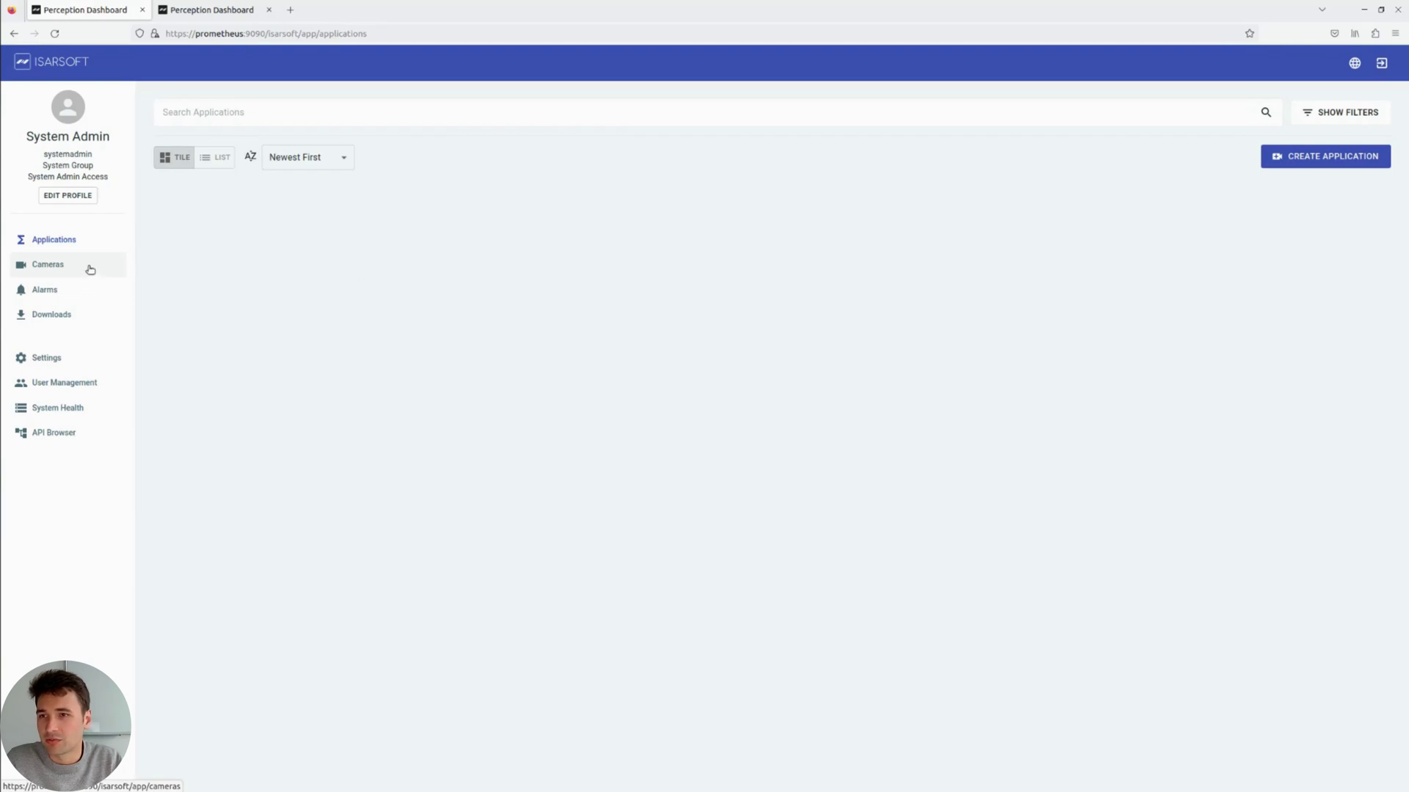
left_click(225, 12)
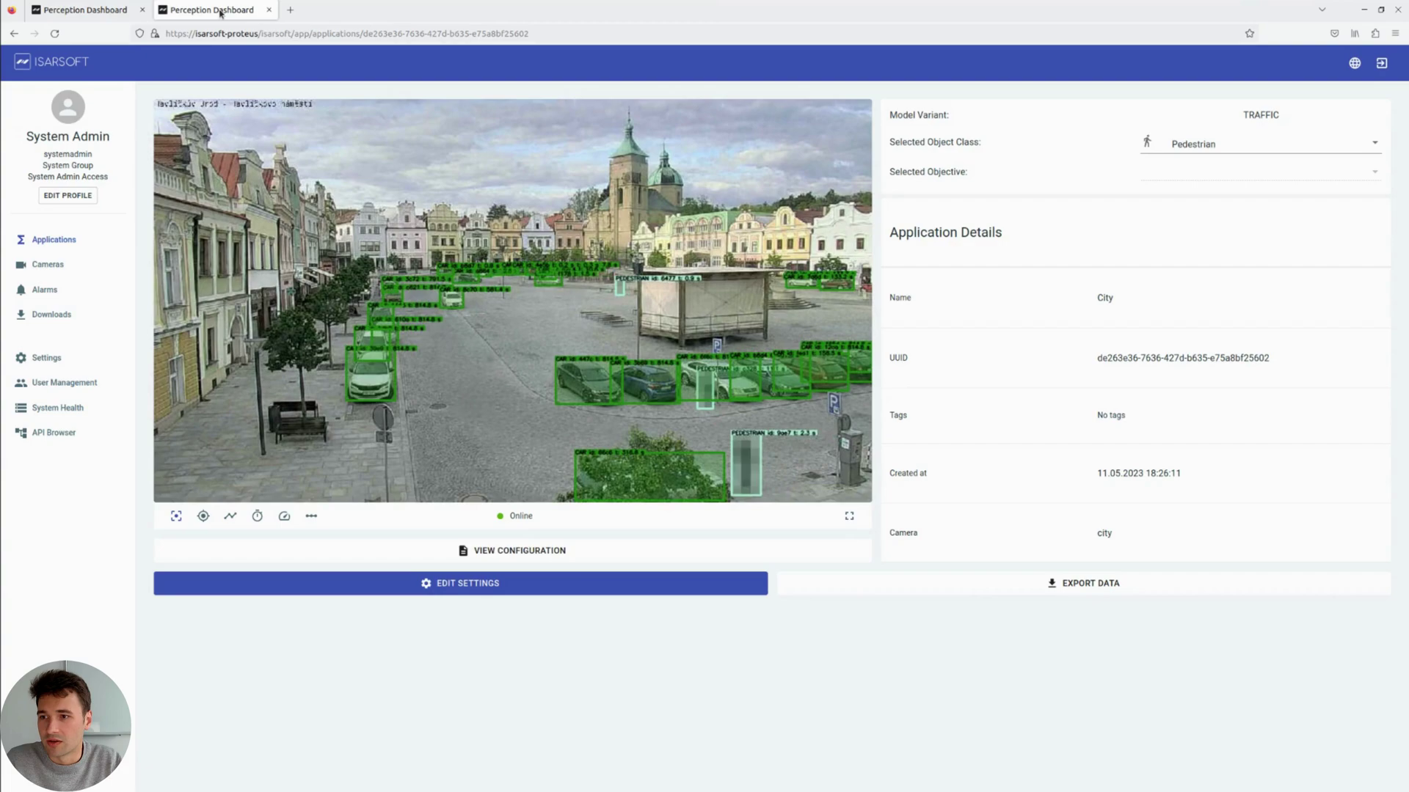
left_click(85, 244)
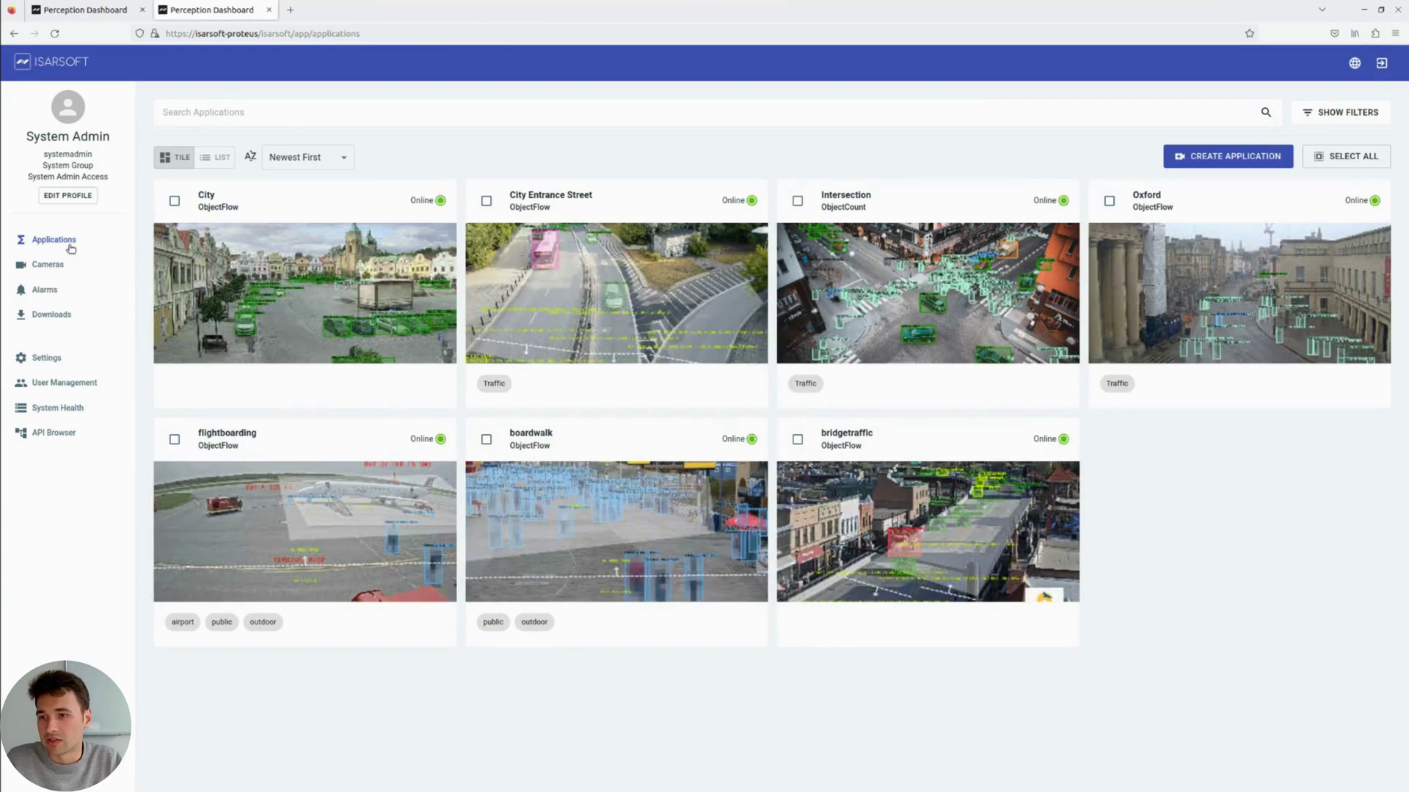
Step: Review the City and boardwalk application details, then return to the applications list
left_click(304, 309)
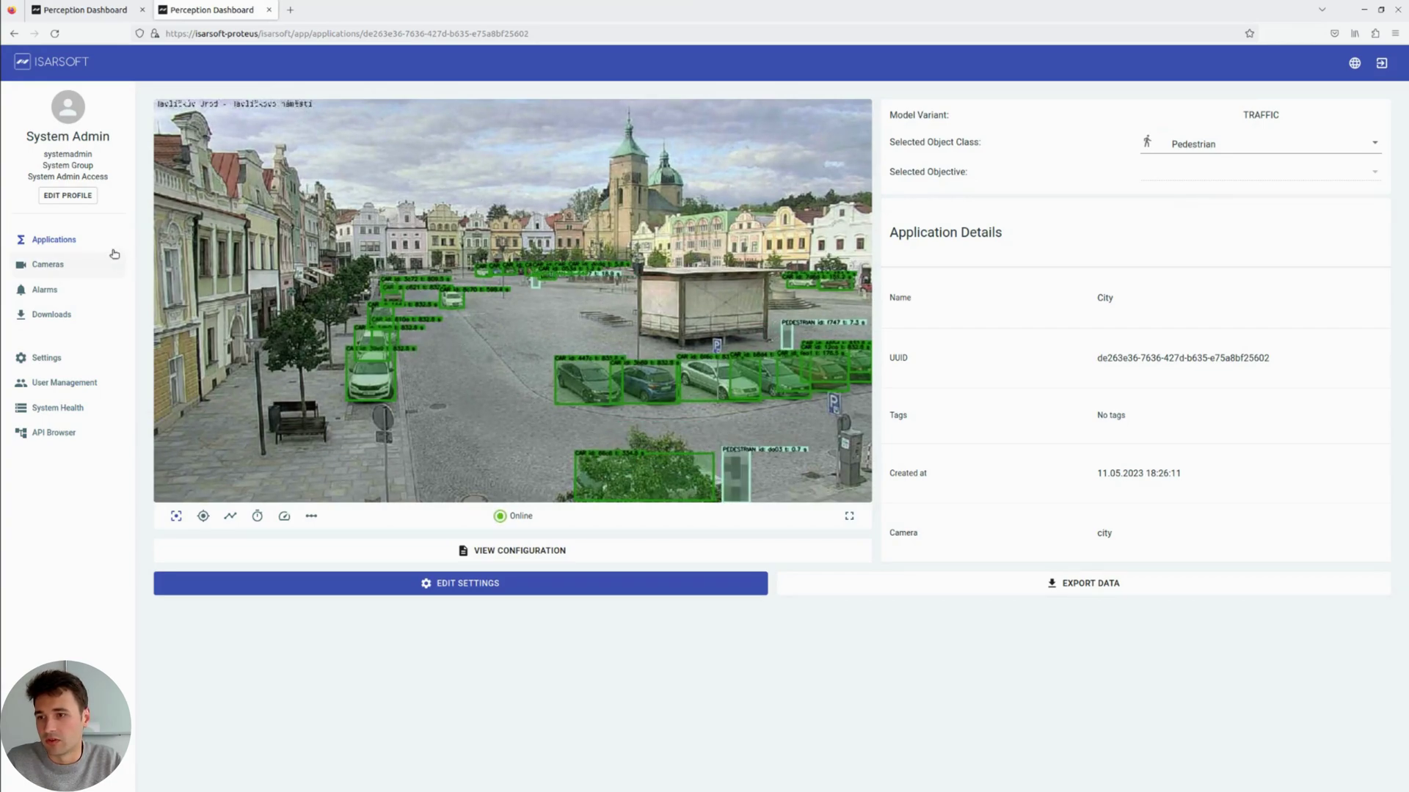
left_click(95, 233)
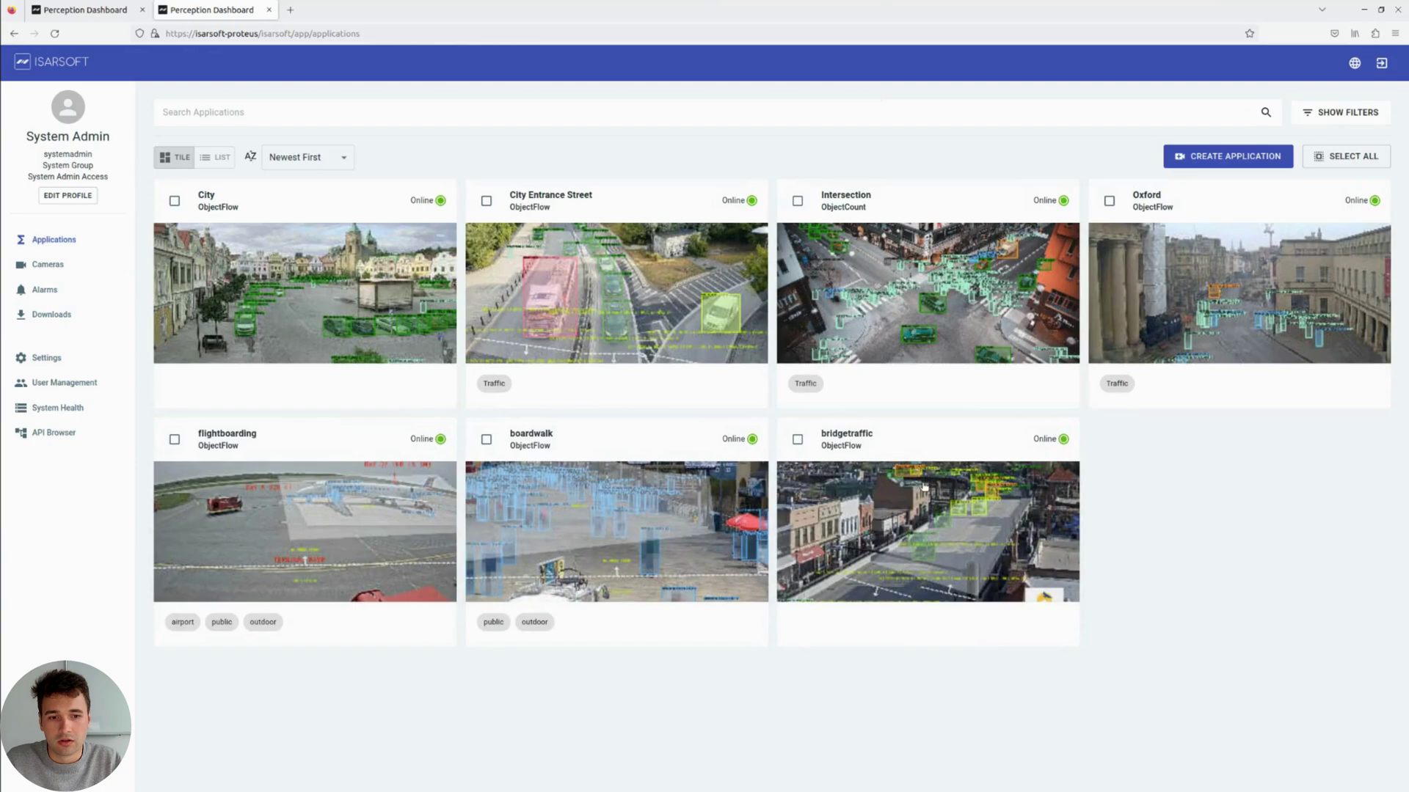
left_click(659, 489)
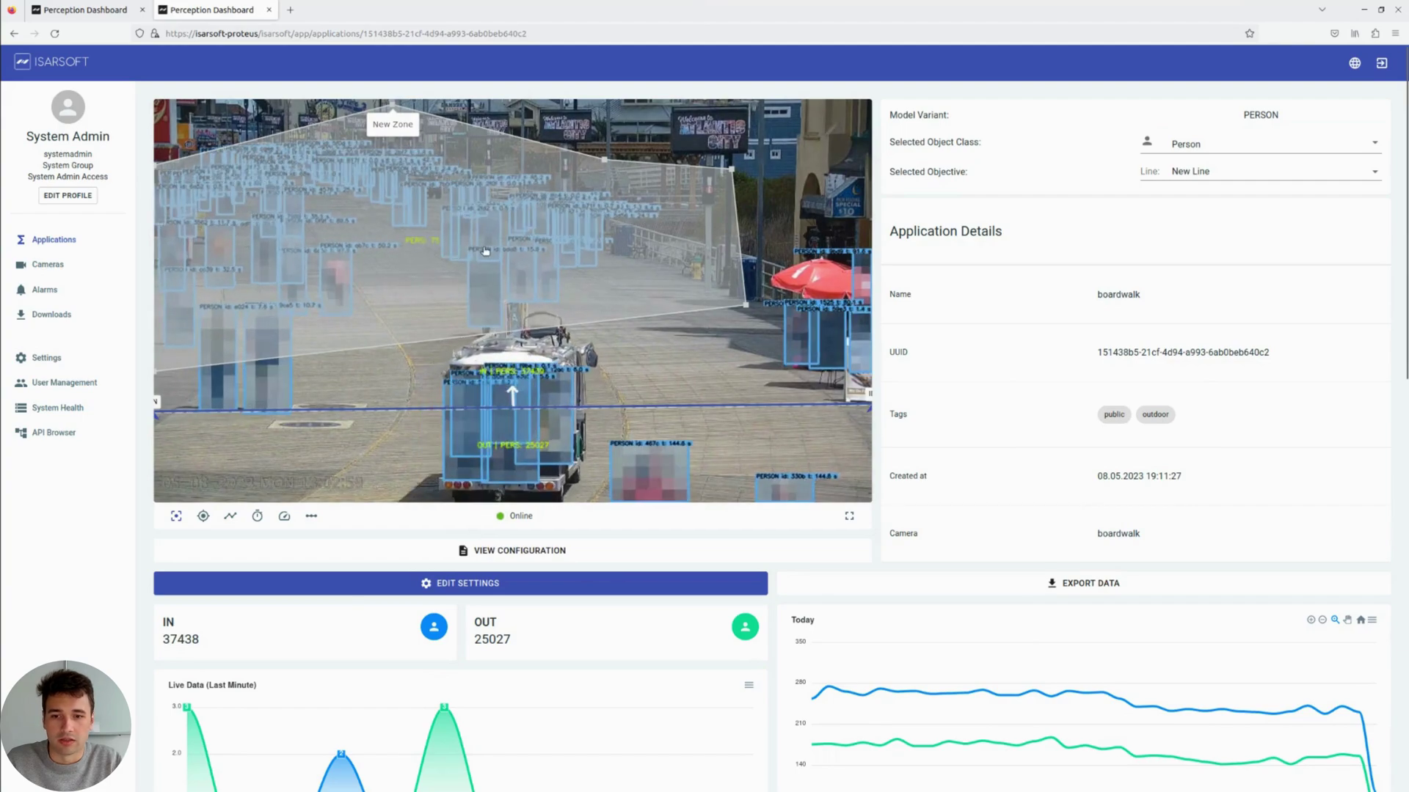
scroll(728, 374, "down", 1)
scroll(728, 375, "down", 5)
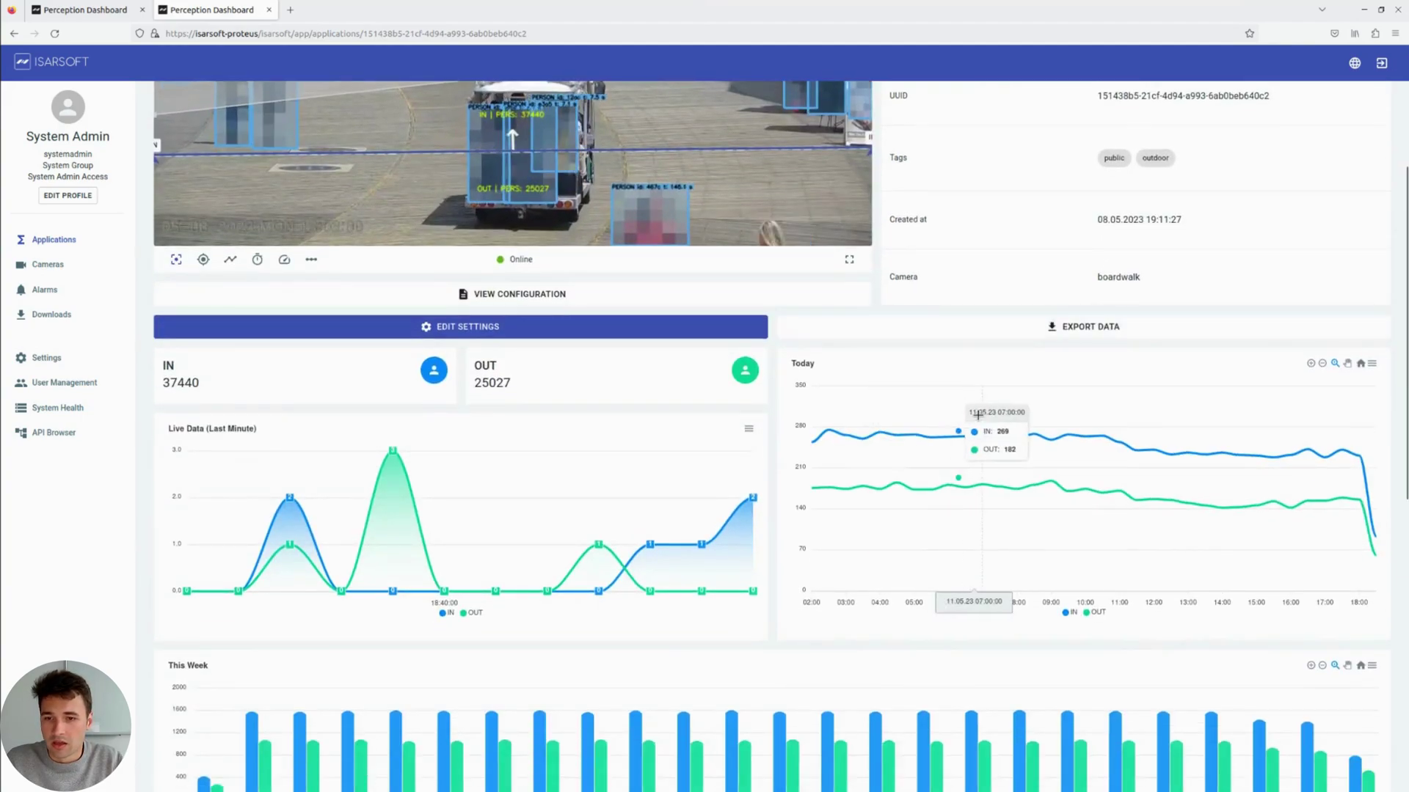
scroll(236, 296, "up", 2)
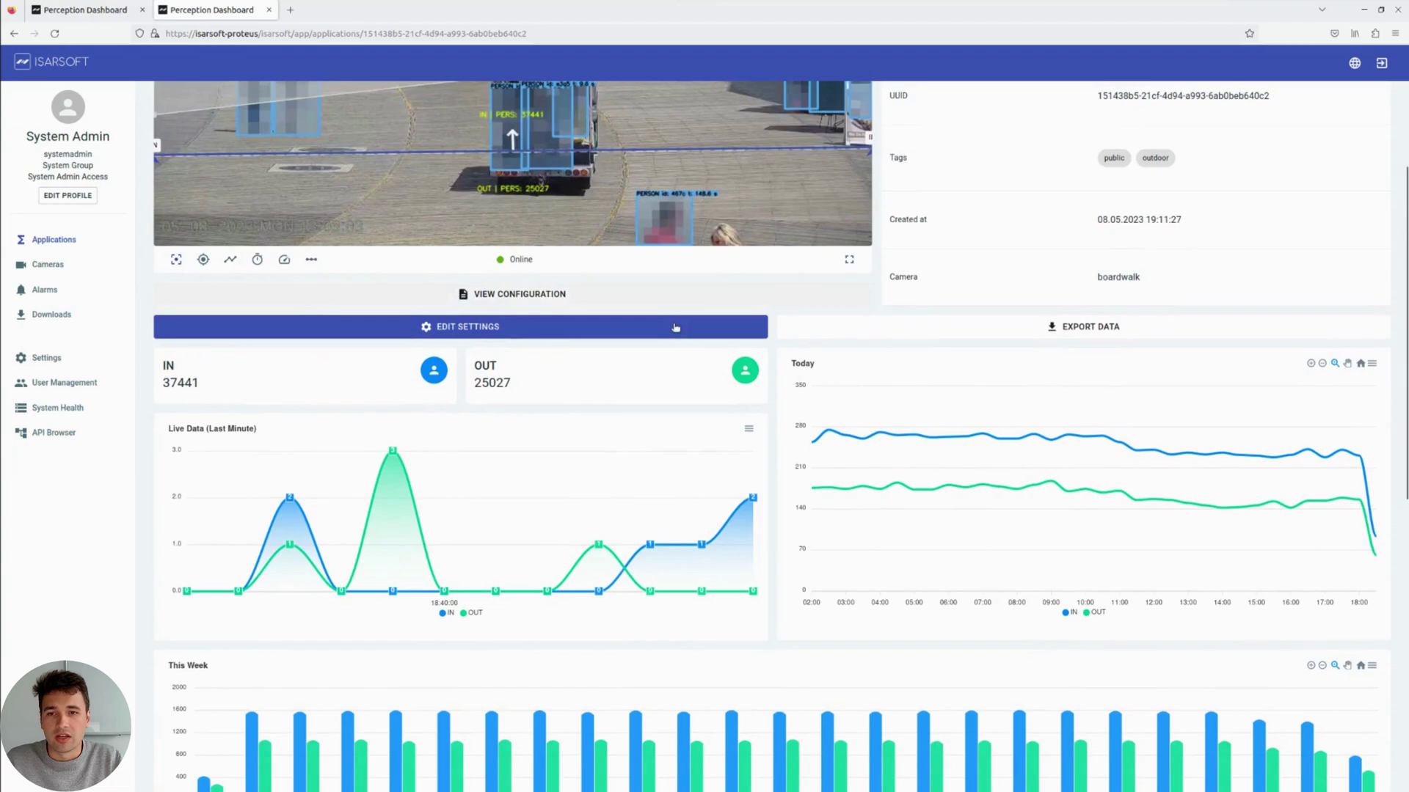
left_click(106, 244)
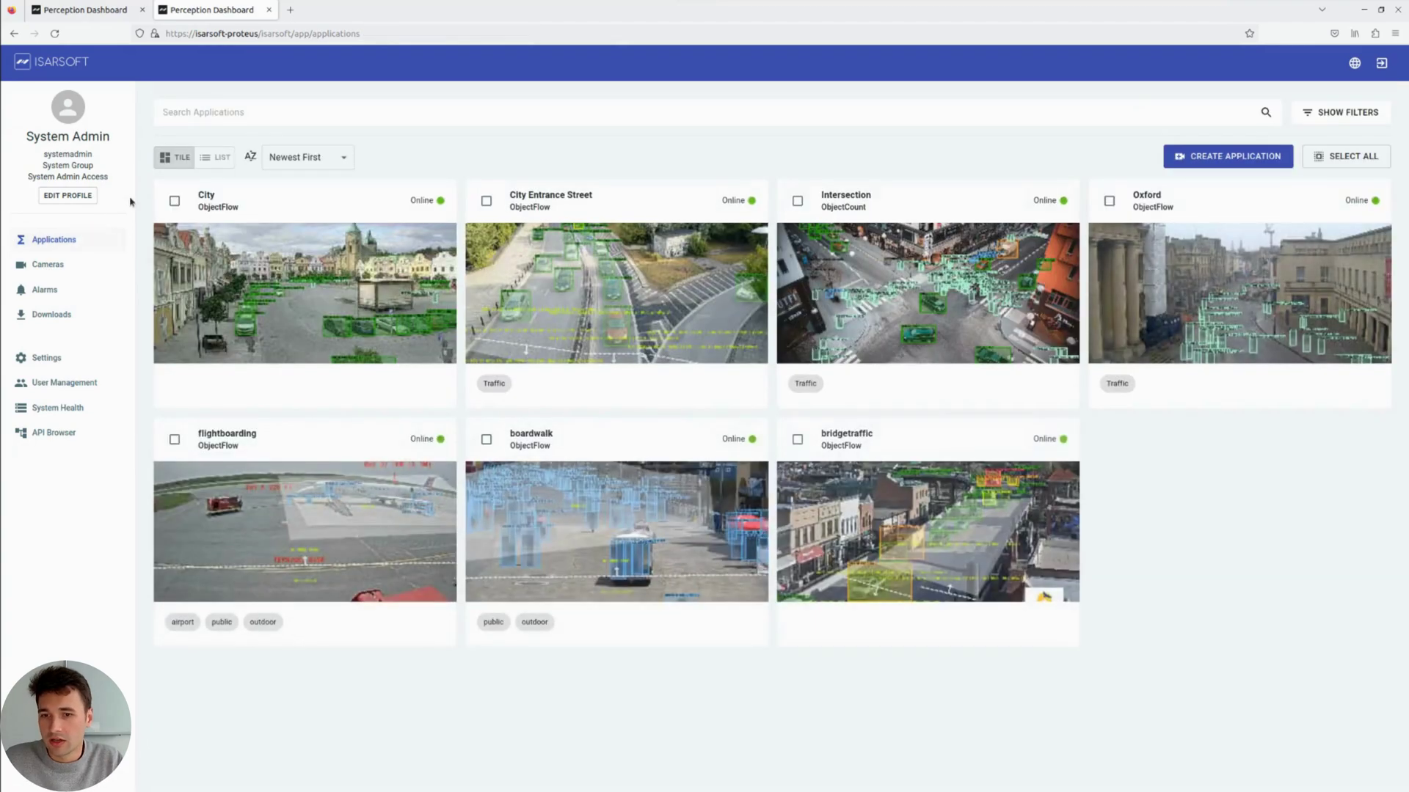